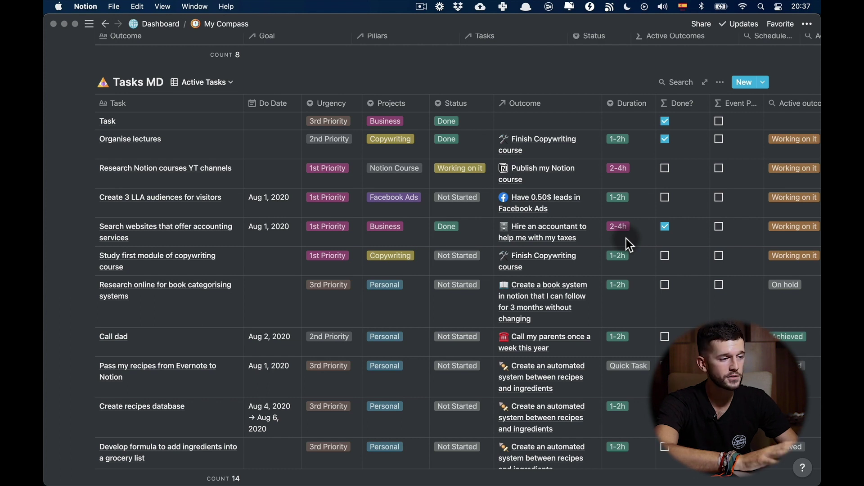
Scroll the Tasks MD table right so the Pending Tasks and Updated columns show.
{"action": "scroll", "coordinate": [625, 238], "scroll_direction": "right", "scroll_amount": 10}
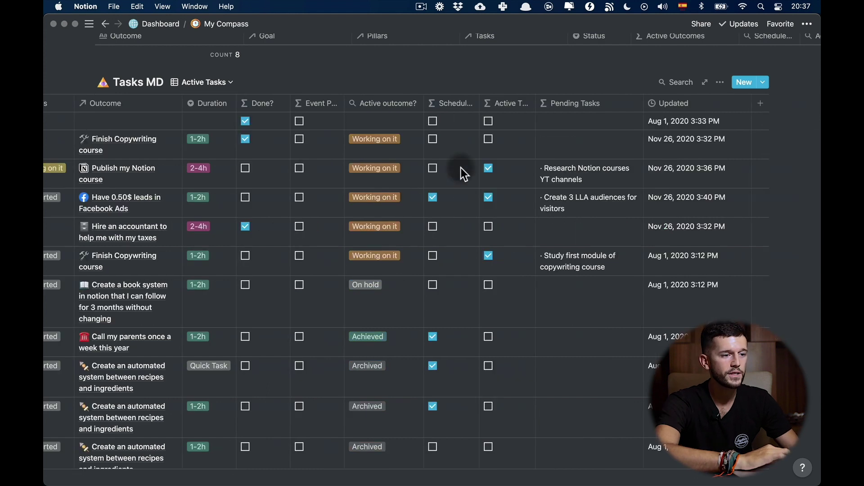
Add a new date property named First to the Tasks MD table.
{"action": "left_click", "coordinate": [758, 104]}
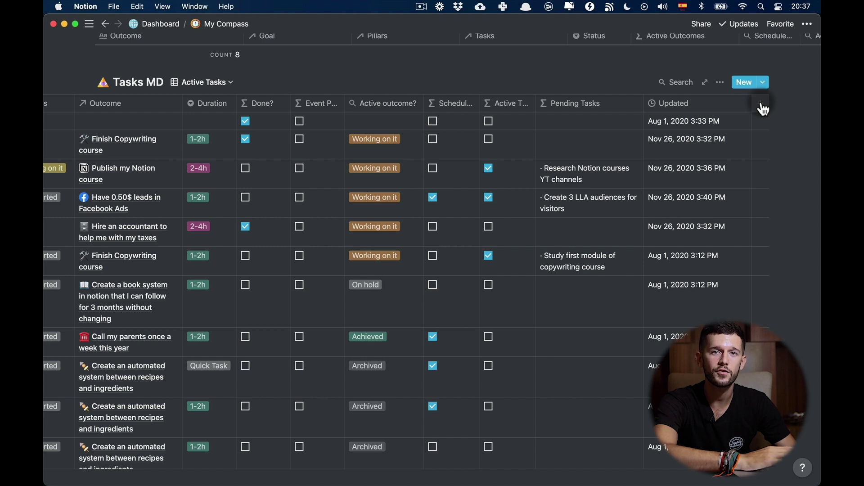
{"action": "left_click", "coordinate": [763, 108]}
{"action": "type", "text": "First"}
{"action": "mouse_move", "coordinate": [738, 162]}
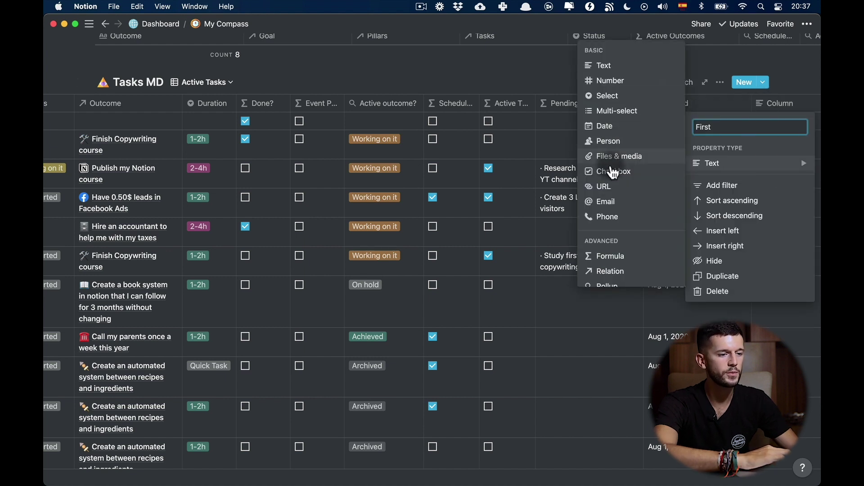
{"action": "left_click", "coordinate": [619, 121]}
Add an Every select property with day, week, month, quarter, year options, first row set to year.
{"action": "scroll", "coordinate": [705, 153], "scroll_direction": "right", "scroll_amount": 5}
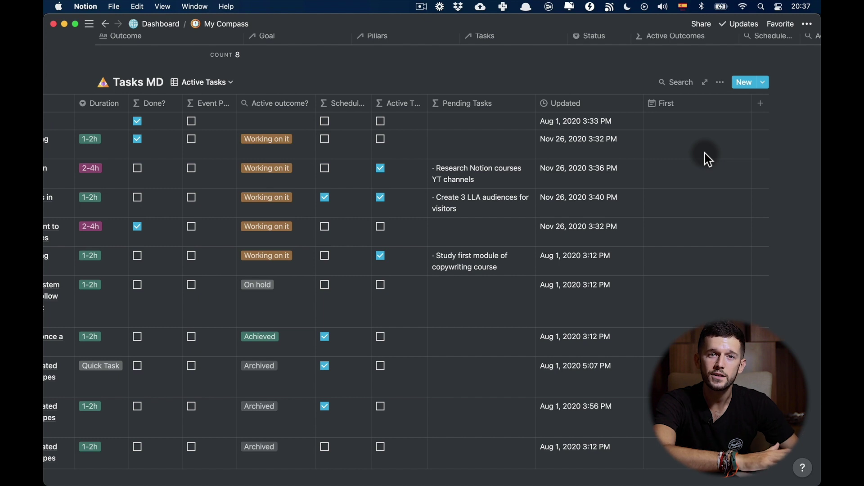
{"action": "left_click", "coordinate": [761, 103]}
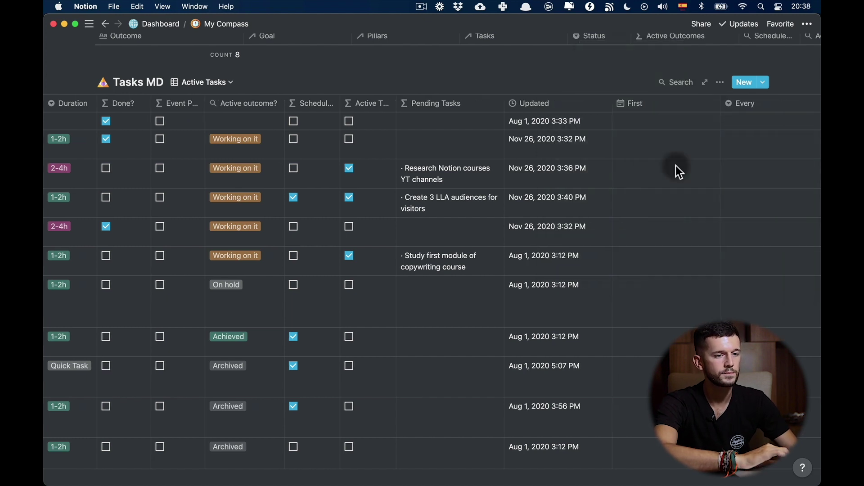
{"action": "left_click", "coordinate": [672, 121]}
{"action": "left_click", "coordinate": [671, 121]}
{"action": "type", "text": "day"}
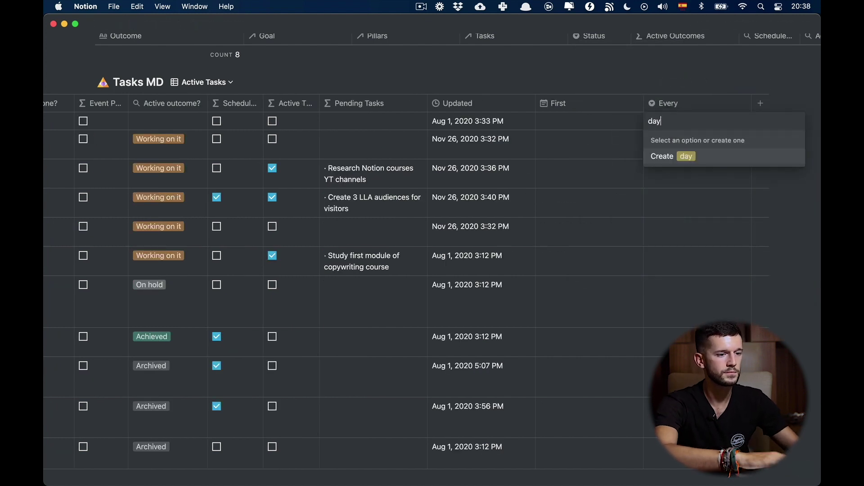
{"action": "left_click", "coordinate": [660, 156]}
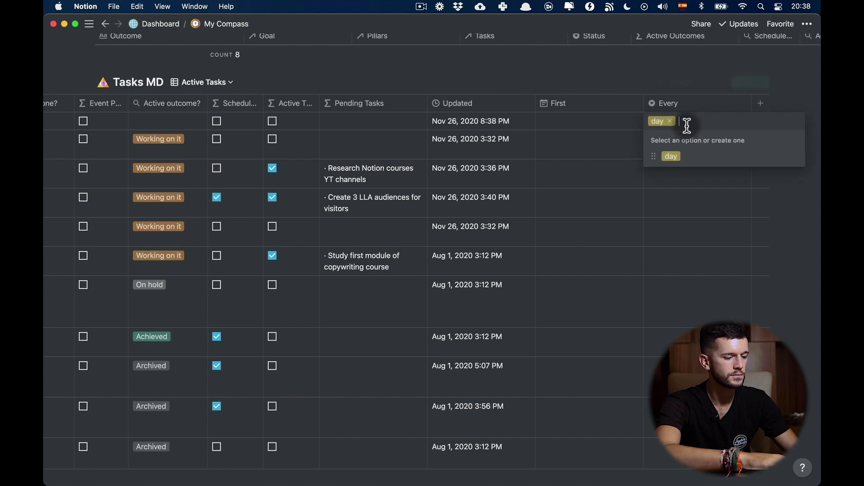
{"action": "type", "text": "week"}
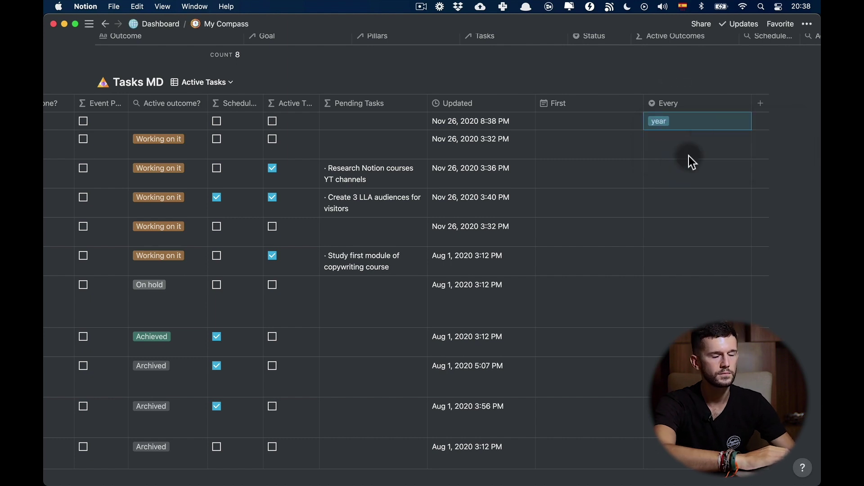
{"action": "key", "text": "Return"}
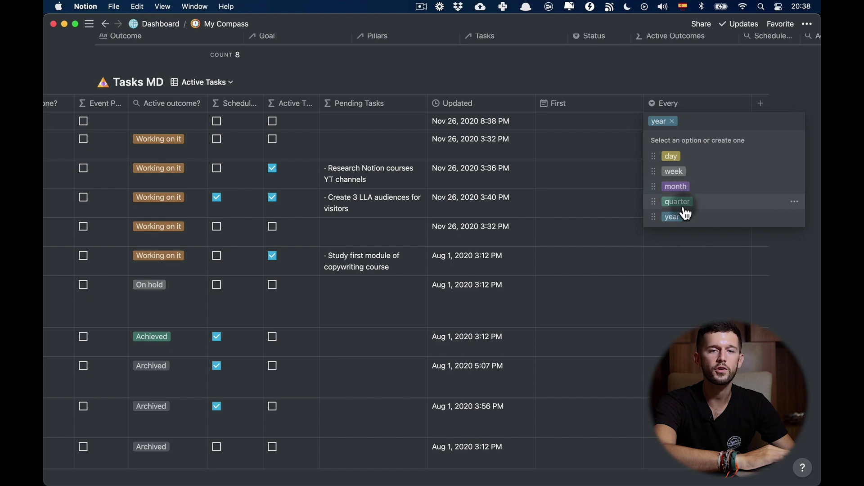
{"action": "key", "text": "Escape"}
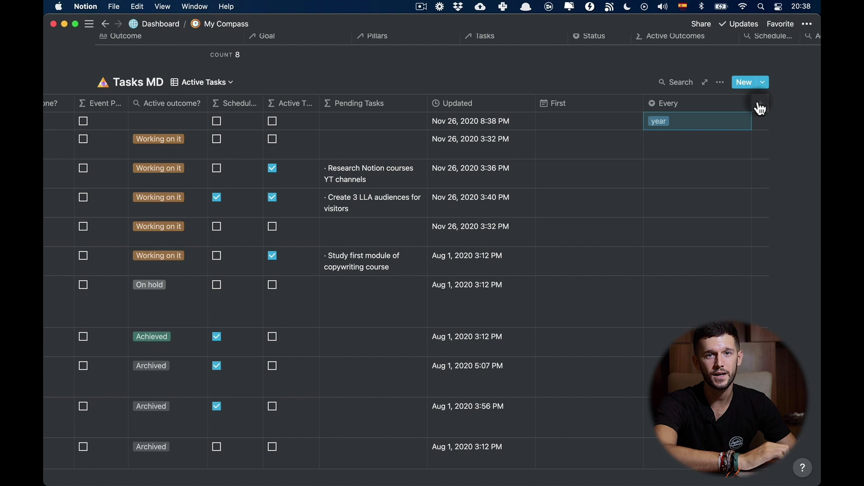
Add a Next formula property with the pasted date formula and rename First to First Day.
{"action": "left_click", "coordinate": [760, 108]}
{"action": "type", "text": "Next"}
{"action": "left_click", "coordinate": [607, 253]}
{"action": "left_click", "coordinate": [464, 103]}
{"action": "left_click", "coordinate": [469, 130]}
{"action": "type", "text": "Day"}
{"action": "key", "text": "Return"}
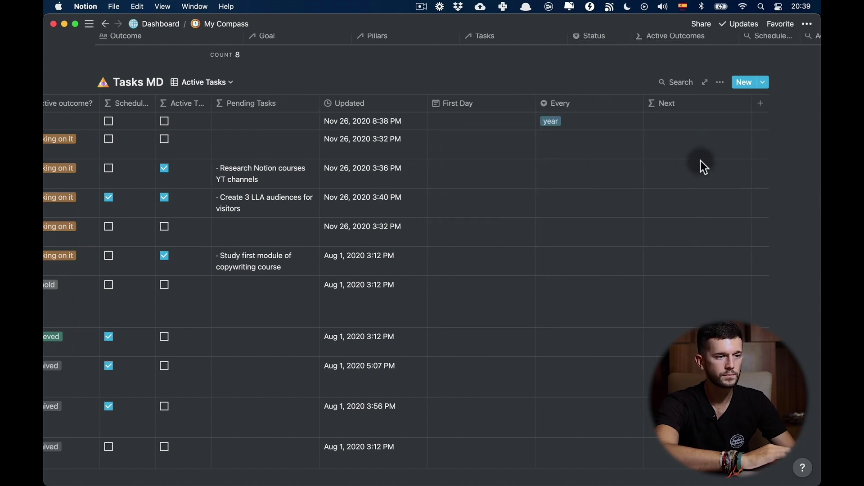
{"action": "left_click", "coordinate": [698, 144]}
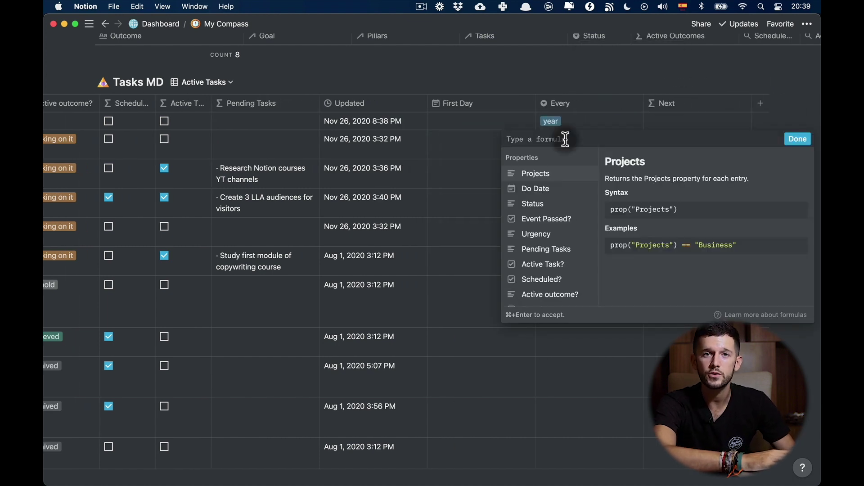
{"action": "type", "text": "if(formatDate(dateAdd(prop(\"First Day\"), dateBetween(now(), prop(\"First Day\"), prop(\"Every\") + \"s\"), prop(\"Every\") + \"s\"), \"L\") == formatDate(now(), \"L\"), if(empty(prop(\"Every\")) or prop(\"First Day\") > now(), prop(\"First Day\"), dateAdd(prop(\"First Day\"), dateBetween(now(), prop(\"First Day\"), prop(\"Every\") + \"s\"), prop(\"Every\") + \"s\")), if(empty(prop(\"Every\")) or prop(\"First Day\") > now(), prop(\"First Day\"), dateAdd(prop(\"First Day\"), dateBetween(now(), prop(\"First Day\"), prop(\"Every\") + \"s\") + 1, prop(\"Every\") + \"s\")))"}
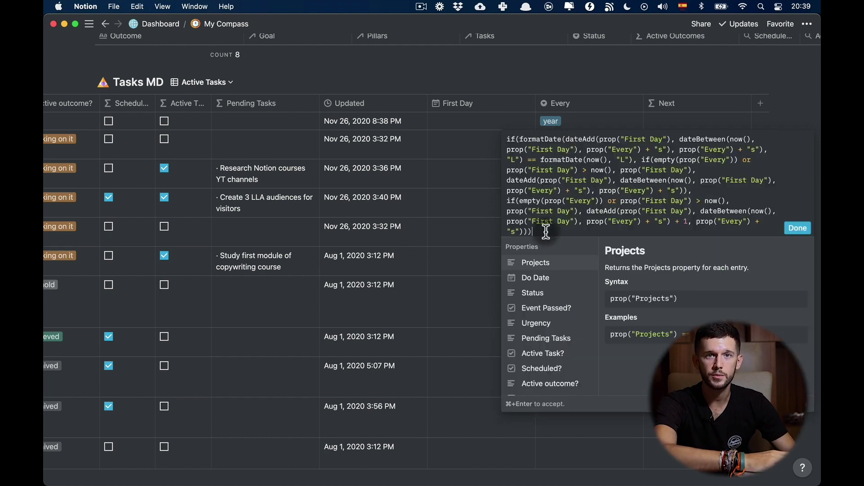
{"action": "left_click", "coordinate": [752, 118]}
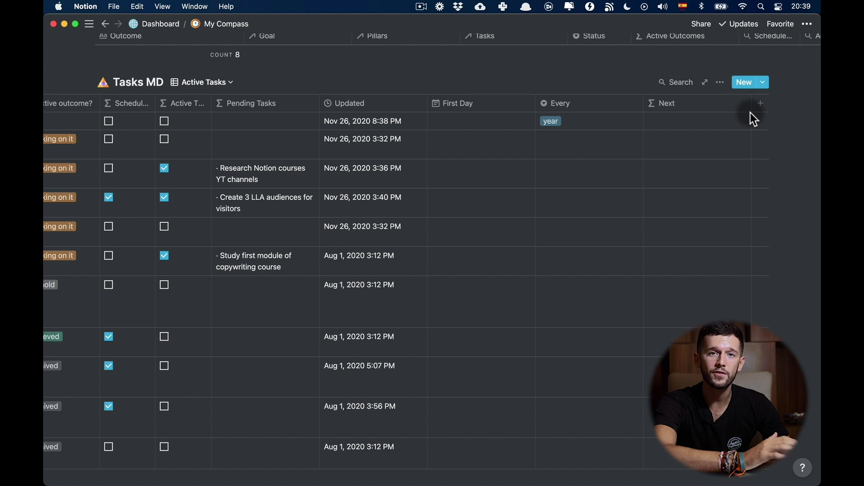
Add a Recurring Pending Today formula property and confirm its formula.
{"action": "left_click", "coordinate": [753, 109]}
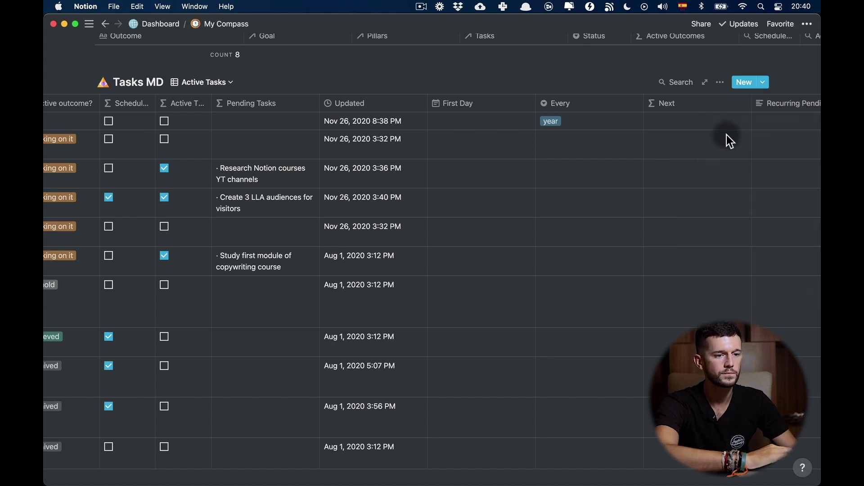
{"action": "scroll", "coordinate": [689, 140], "scroll_direction": "right", "scroll_amount": 3}
{"action": "left_click", "coordinate": [648, 146]}
{"action": "left_click", "coordinate": [796, 139]}
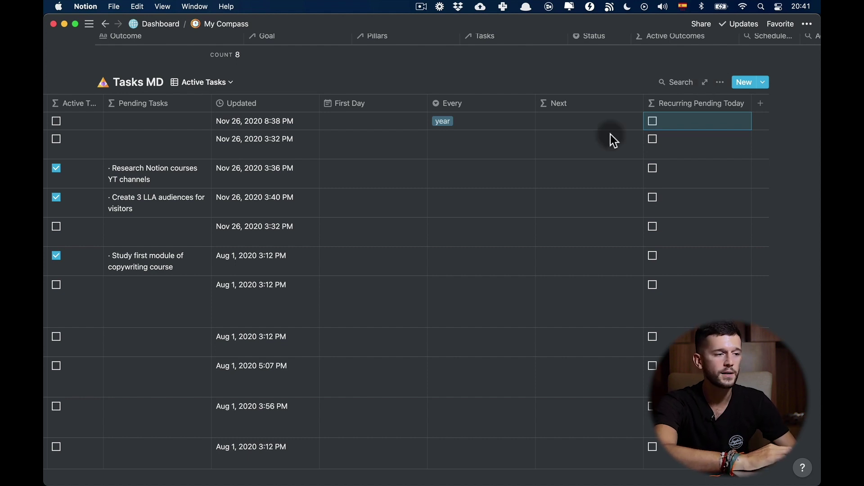
Set the first task's First Day to Nov 19, 2020.
{"action": "left_click", "coordinate": [356, 123]}
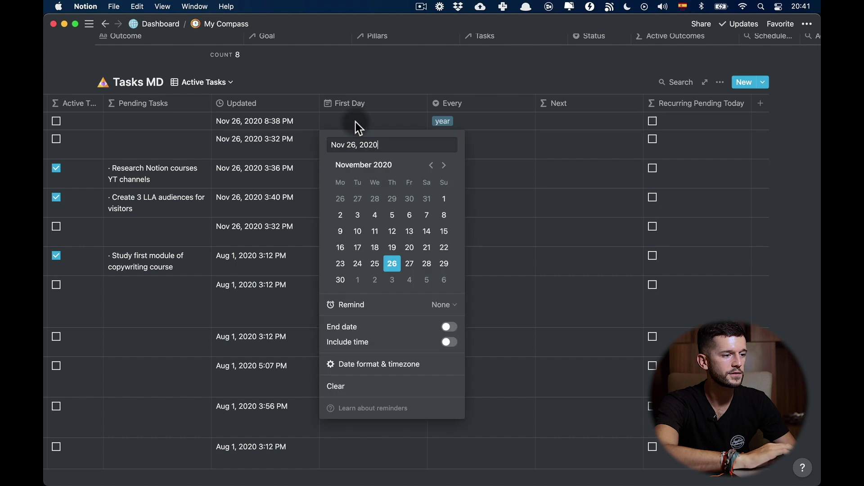
{"action": "left_click", "coordinate": [392, 247]}
{"action": "left_click", "coordinate": [536, 188]}
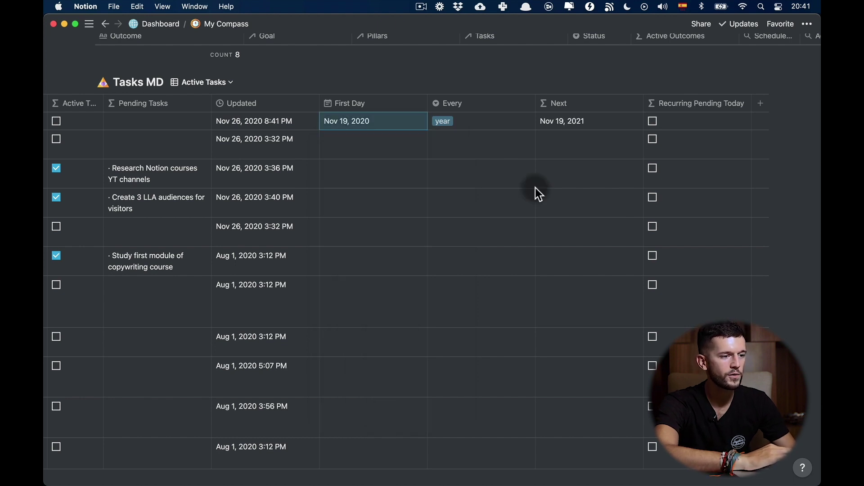
Set the first task's Every interval to month, so Next reads Dec 19, 2020.
{"action": "left_click", "coordinate": [452, 123]}
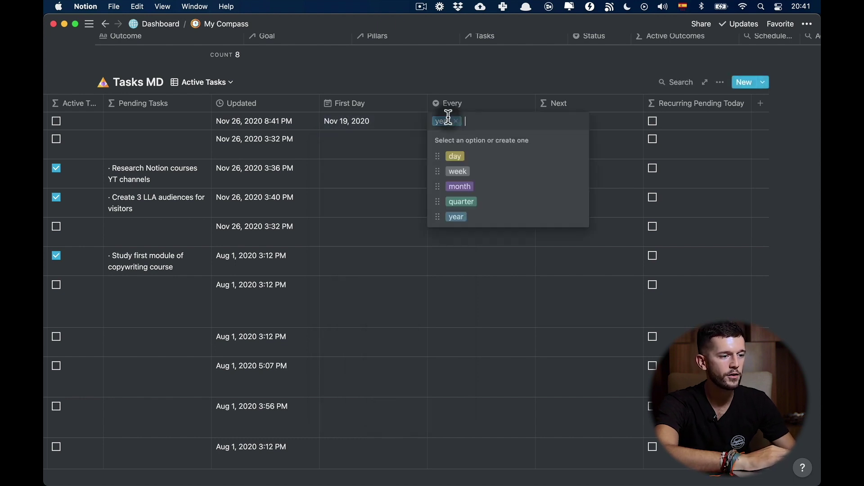
{"action": "left_click", "coordinate": [458, 172]}
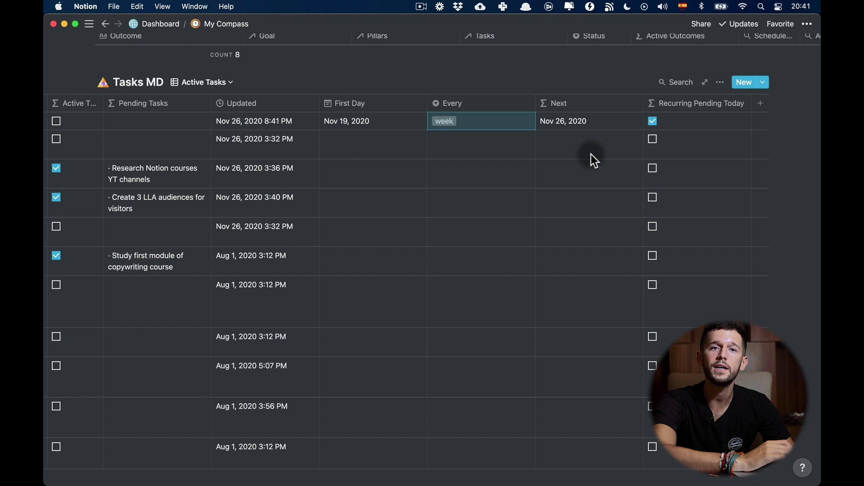
{"action": "left_click", "coordinate": [444, 123]}
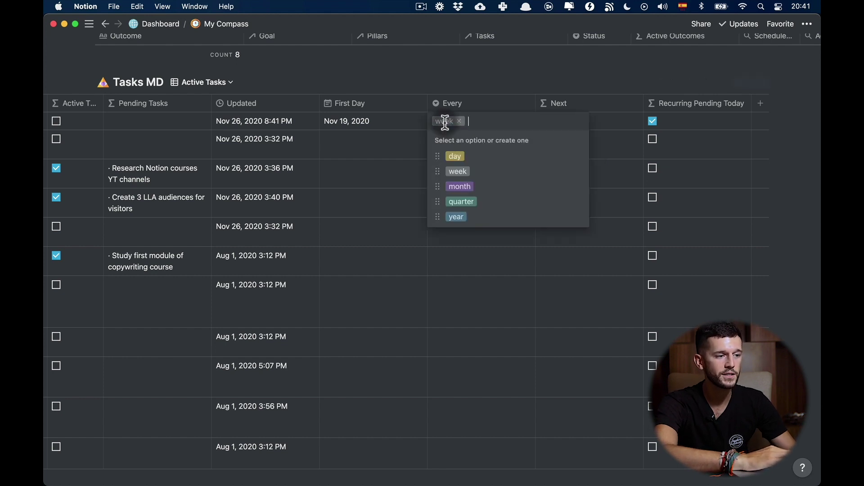
{"action": "left_click", "coordinate": [458, 187]}
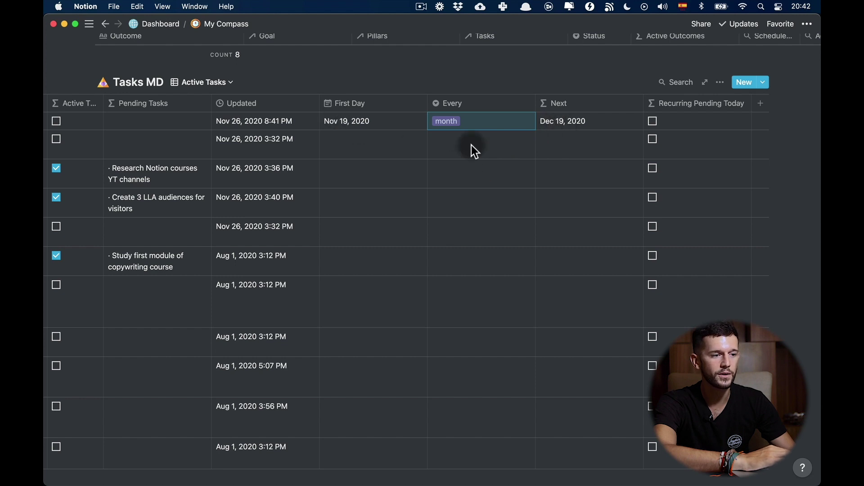
{"action": "left_click", "coordinate": [450, 122]}
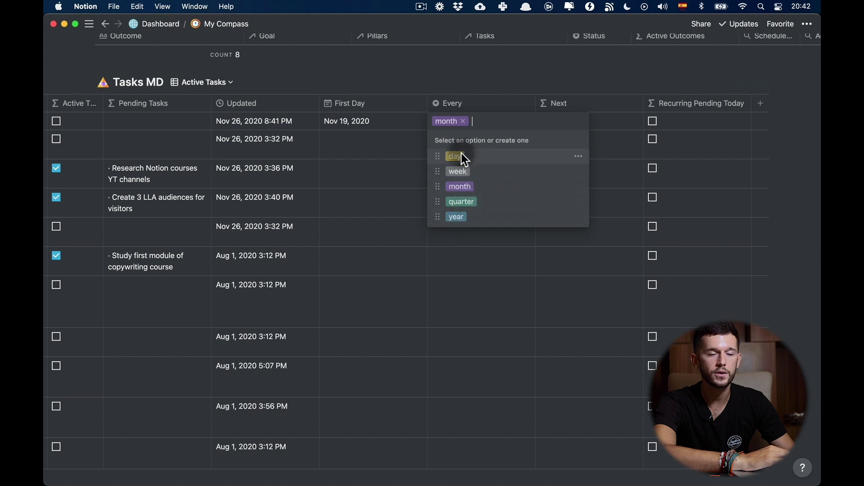
{"action": "key", "text": "Escape"}
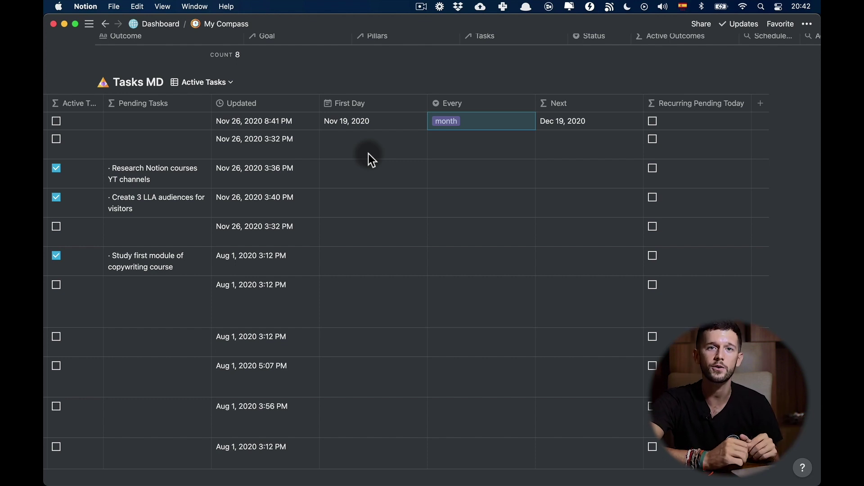
On the Add New Task page, insert a linked view of Tasks MD via /linked.
{"action": "left_click", "coordinate": [165, 25]}
{"action": "left_click", "coordinate": [135, 378]}
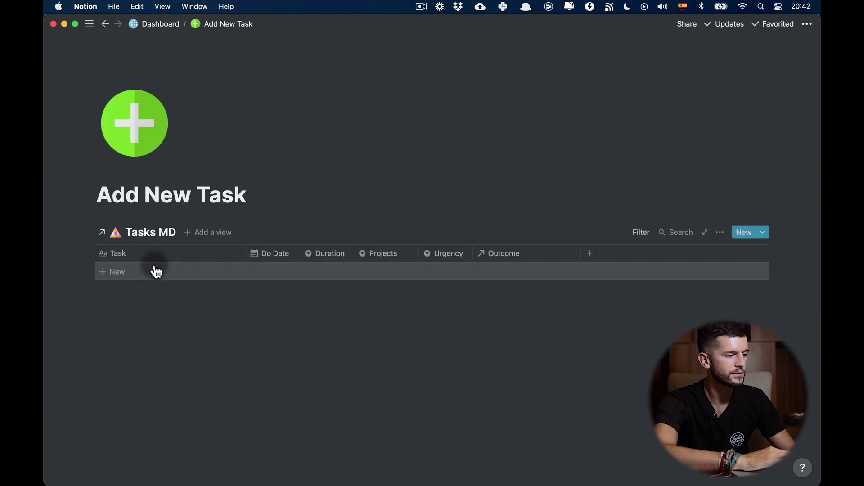
{"action": "left_click", "coordinate": [108, 314]}
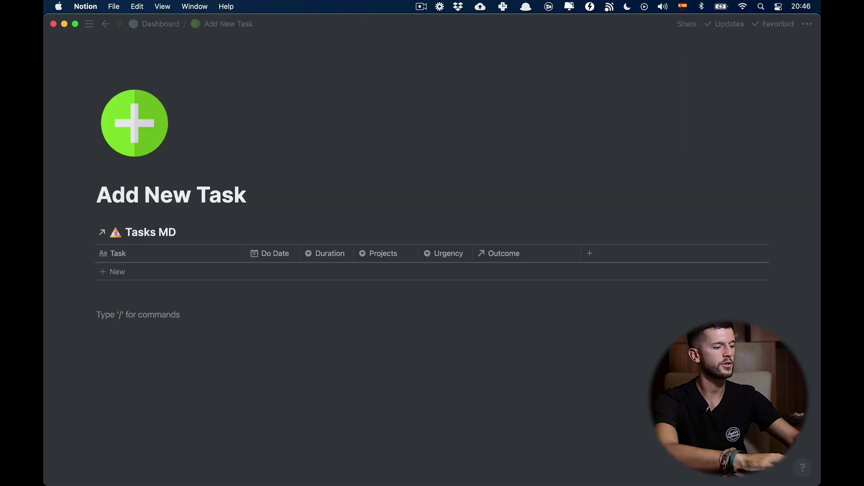
{"action": "type", "text": "/linked"}
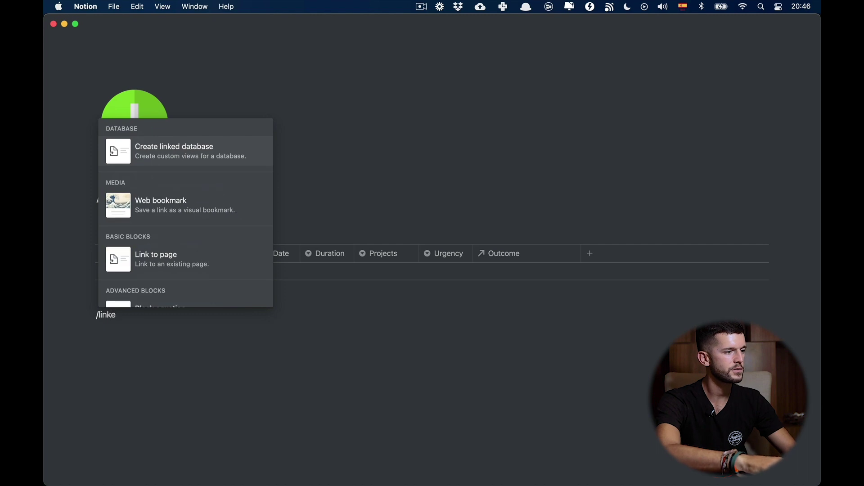
{"action": "key", "text": "Return"}
{"action": "type", "text": "task"}
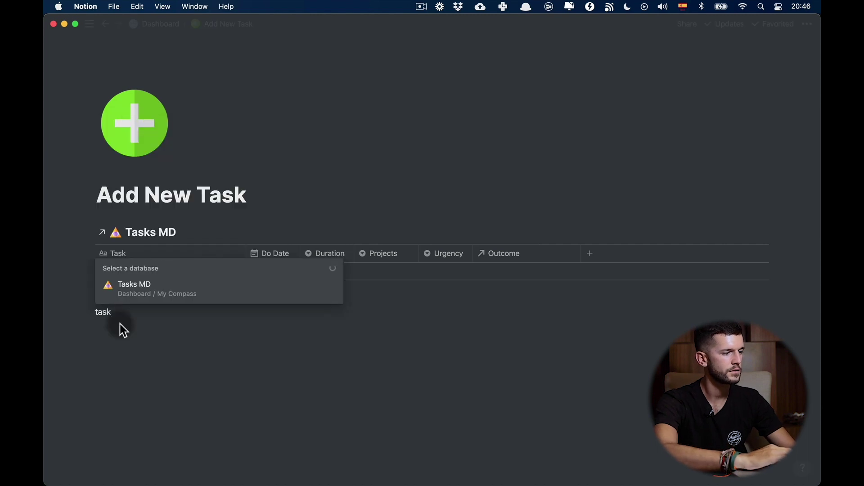
{"action": "left_click", "coordinate": [136, 284]}
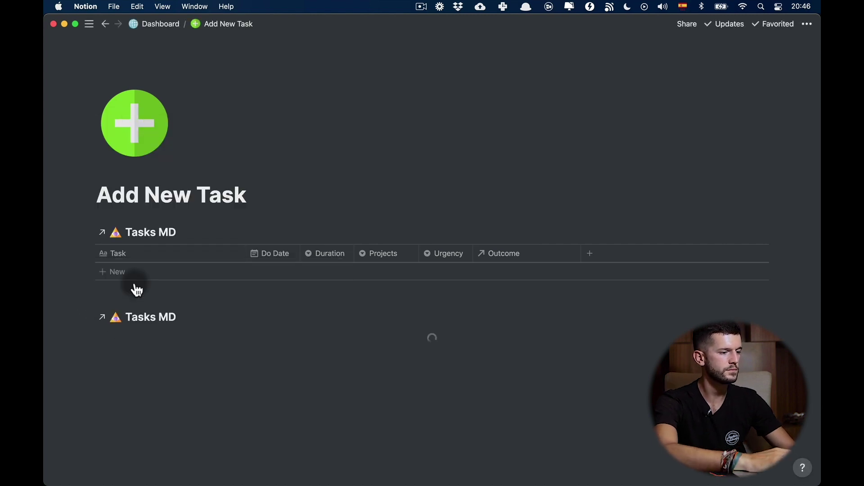
Hide unneeded properties, show First Day and Outcome, and move Projects and Outcome after Duration.
{"action": "left_click", "coordinate": [722, 317]}
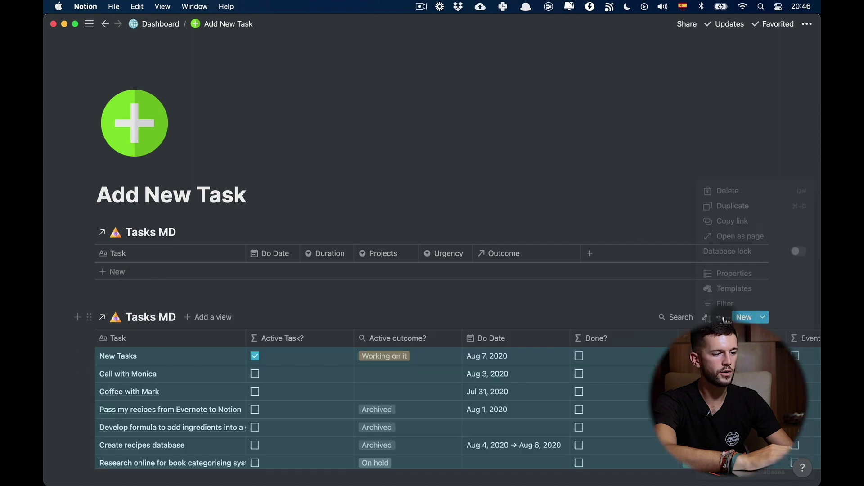
{"action": "left_click", "coordinate": [732, 274]}
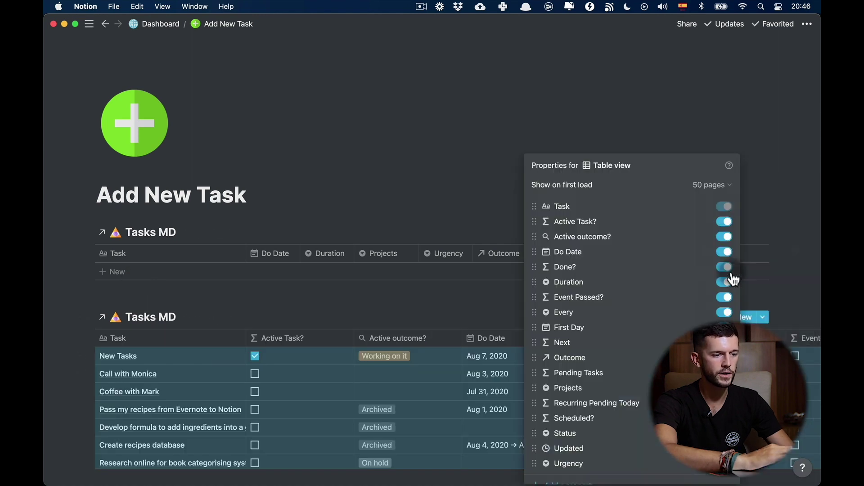
{"action": "left_click", "coordinate": [725, 222]}
{"action": "left_click", "coordinate": [725, 237]}
{"action": "left_click", "coordinate": [724, 252]}
{"action": "left_click", "coordinate": [724, 267]}
{"action": "left_click", "coordinate": [724, 297]}
{"action": "left_click", "coordinate": [724, 327]}
{"action": "left_click", "coordinate": [724, 357]}
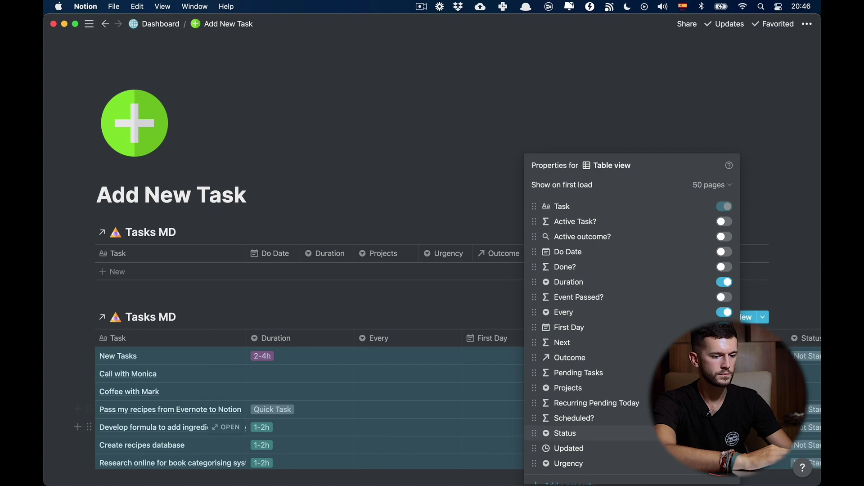
{"action": "key", "text": "Escape"}
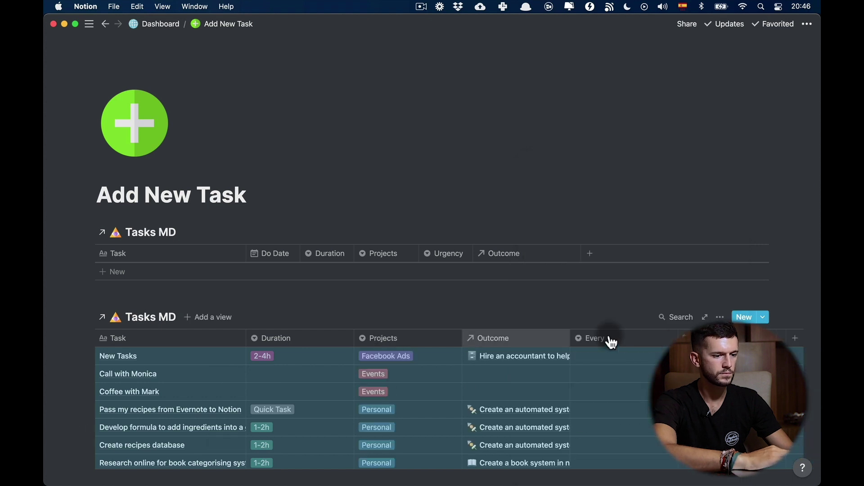
{"action": "left_click_drag", "start_coordinate": [608, 341], "coordinate": [730, 338]}
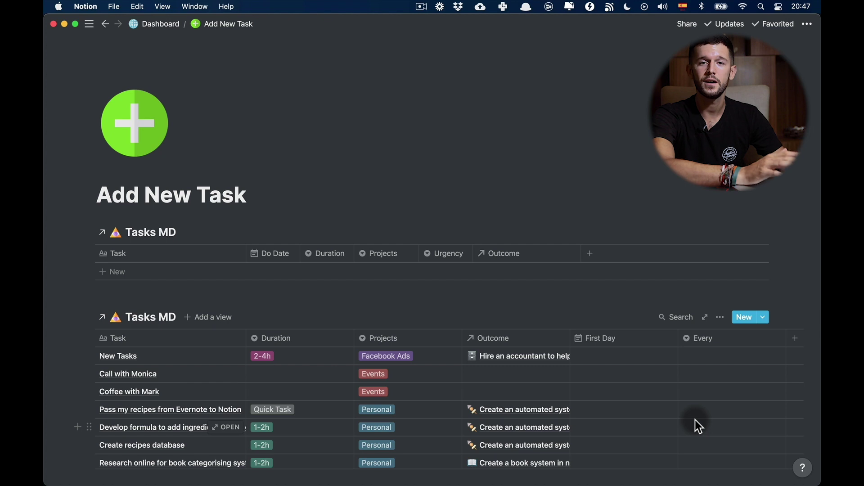
Add a Recurring? checkbox property to Tasks MD.
{"action": "left_click", "coordinate": [795, 339]}
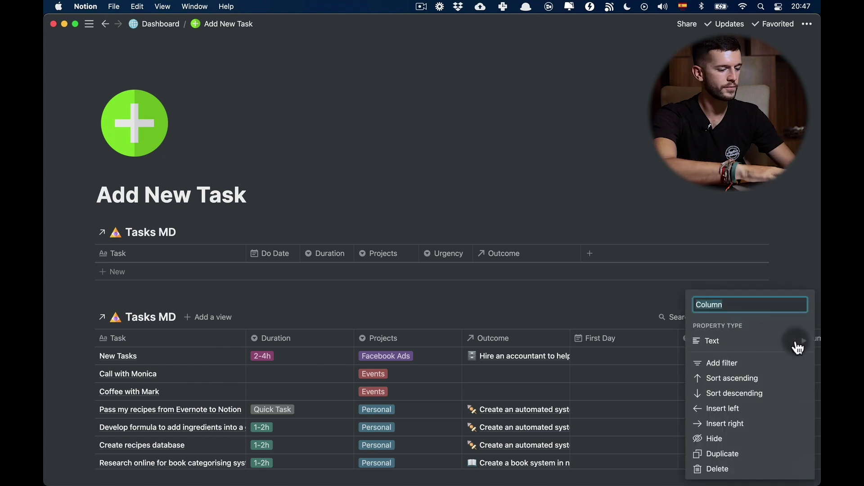
{"action": "type", "text": "Recurring?"}
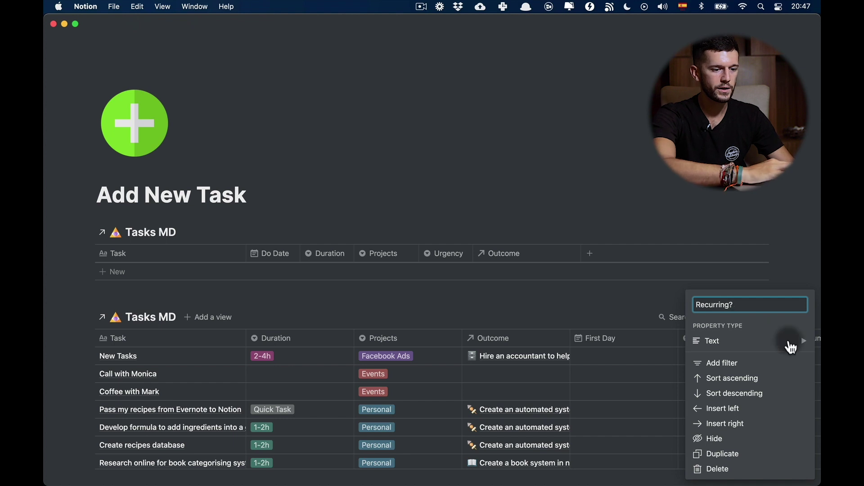
{"action": "left_click", "coordinate": [718, 341]}
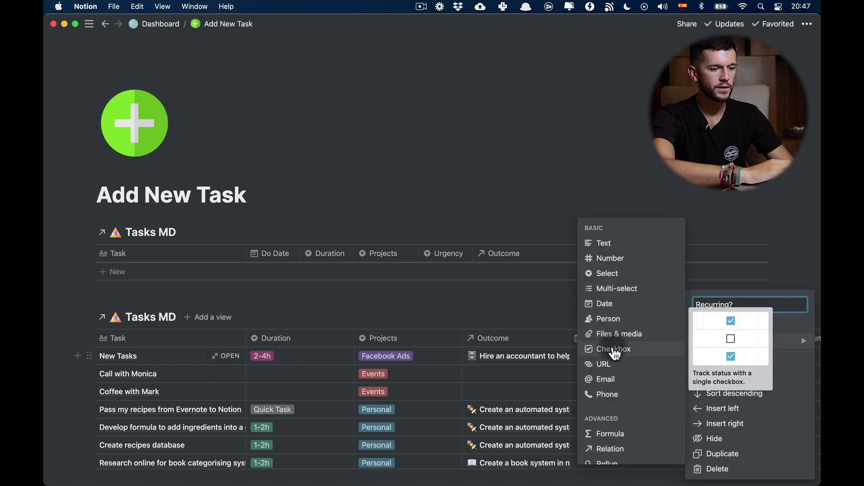
{"action": "left_click", "coordinate": [615, 354]}
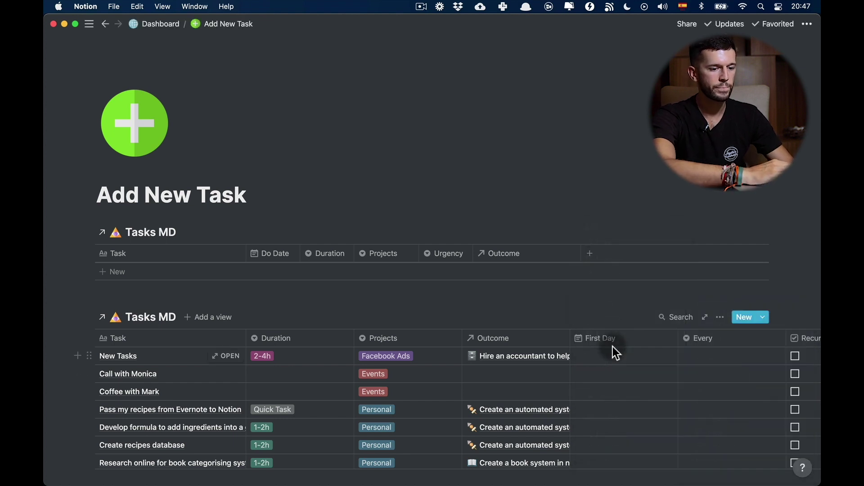
{"action": "scroll", "coordinate": [717, 350], "scroll_direction": "right", "scroll_amount": 2}
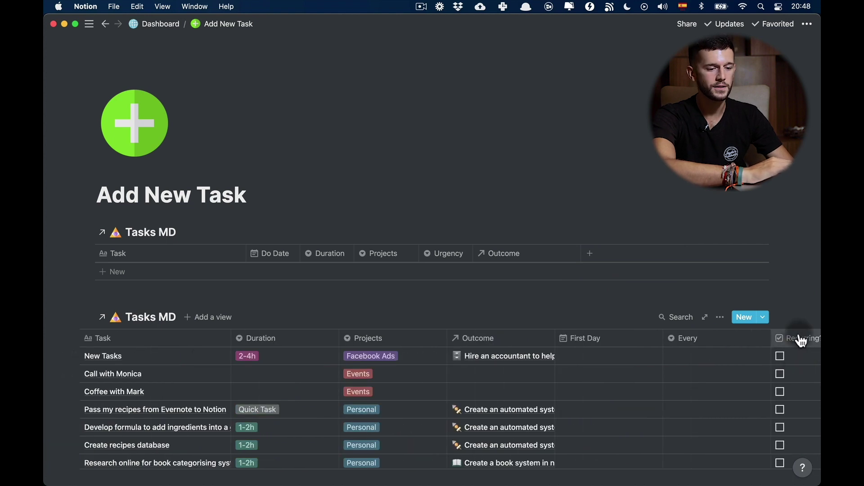
Hide the Recurring? column from this view and bring up the view's filters.
{"action": "left_click", "coordinate": [802, 340]}
{"action": "left_click", "coordinate": [719, 441]}
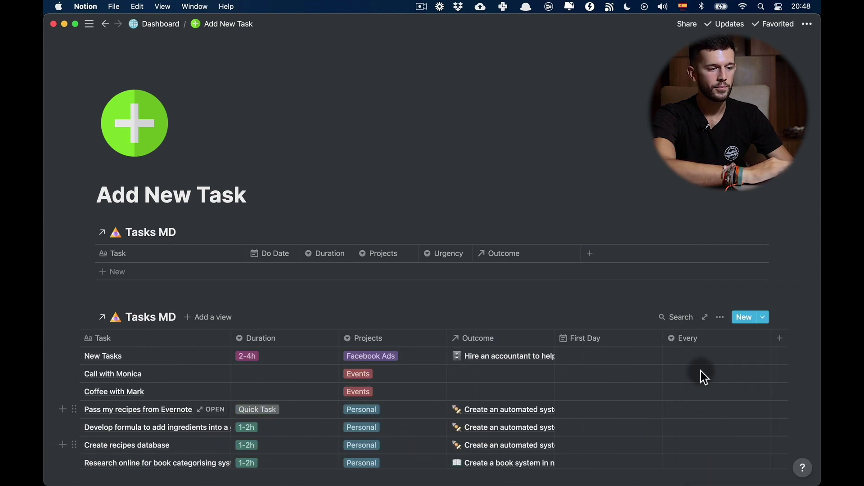
{"action": "left_click", "coordinate": [716, 317]}
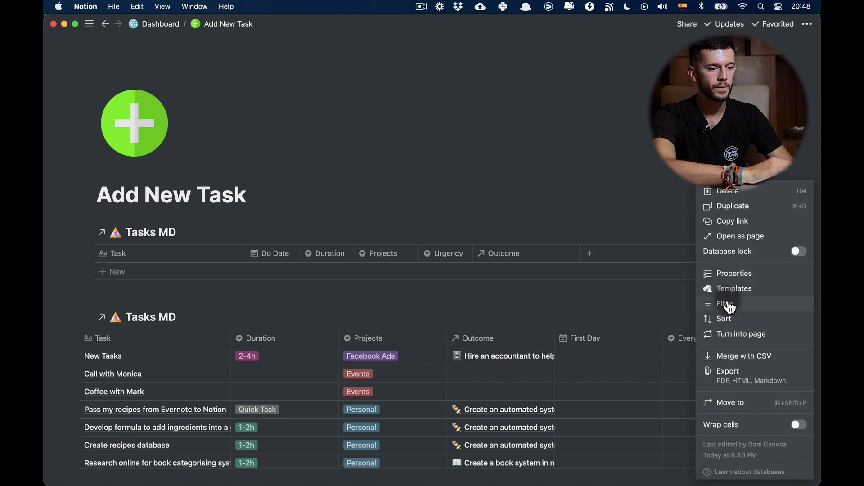
{"action": "left_click", "coordinate": [723, 305]}
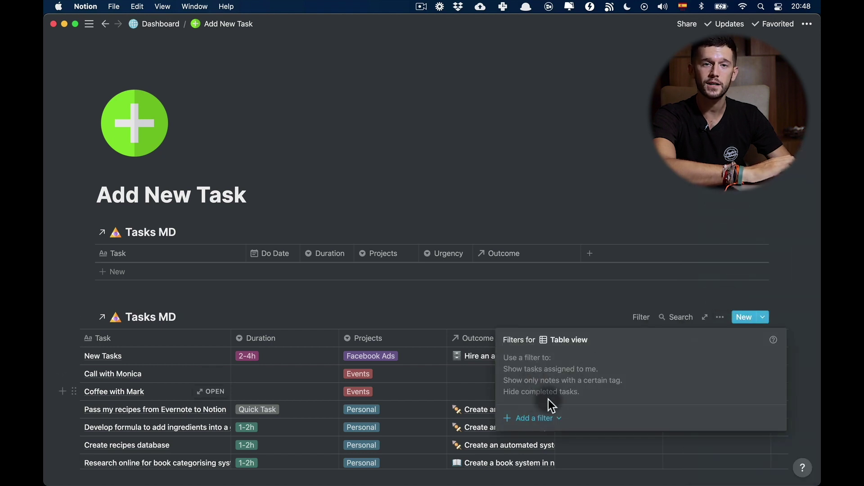
Add a filter rule so the lower view shows only tasks with Recurring? checked.
{"action": "left_click", "coordinate": [536, 418]}
{"action": "left_click", "coordinate": [540, 435]}
{"action": "left_click", "coordinate": [561, 322]}
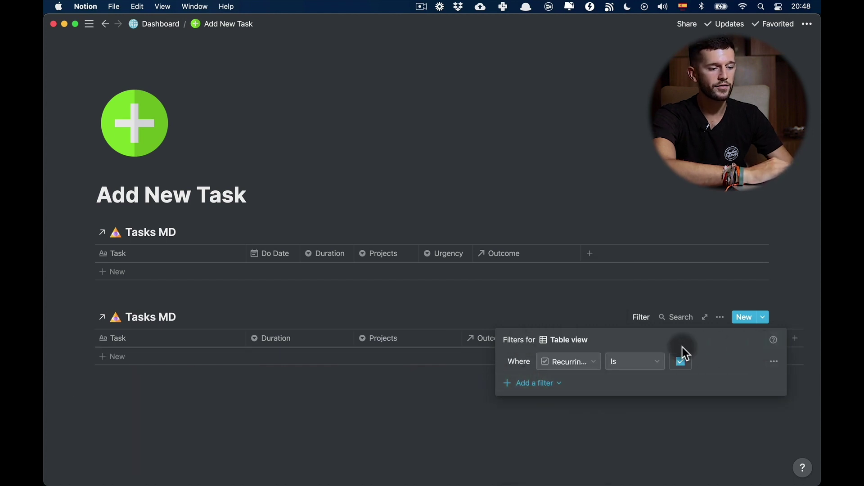
{"action": "left_click", "coordinate": [412, 395]}
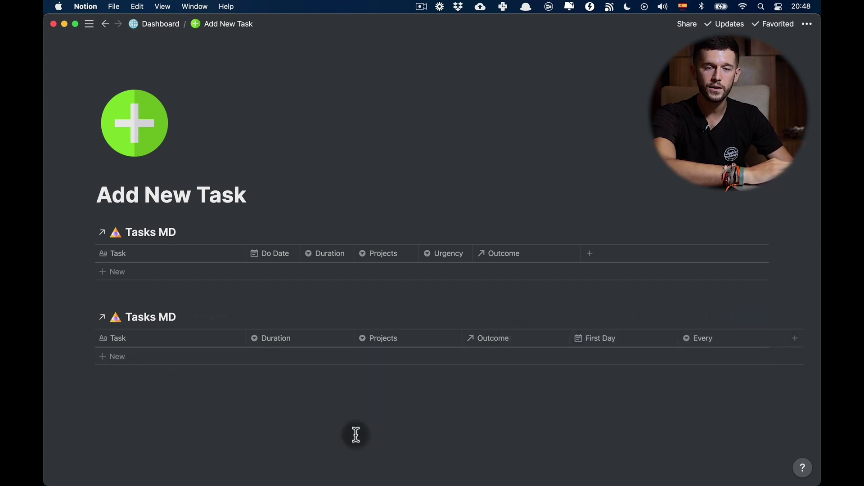
{"action": "left_click", "coordinate": [641, 319]}
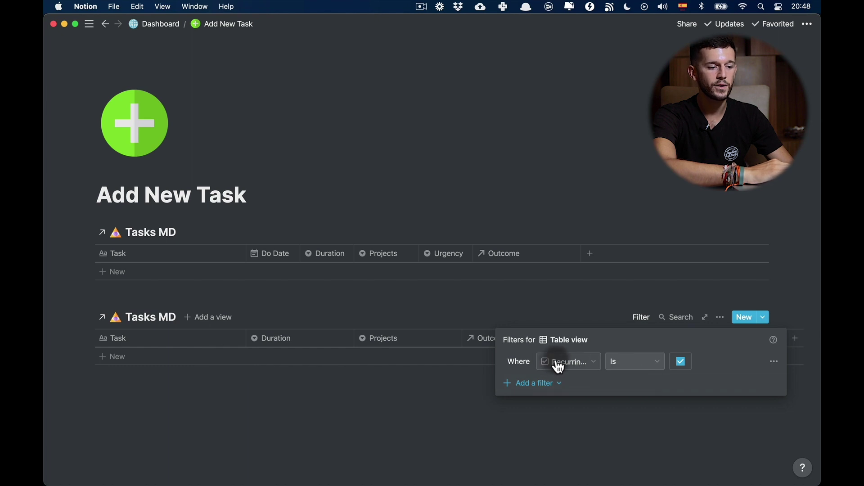
Add a second filter rule requiring the Every property to be empty.
{"action": "left_click", "coordinate": [672, 420]}
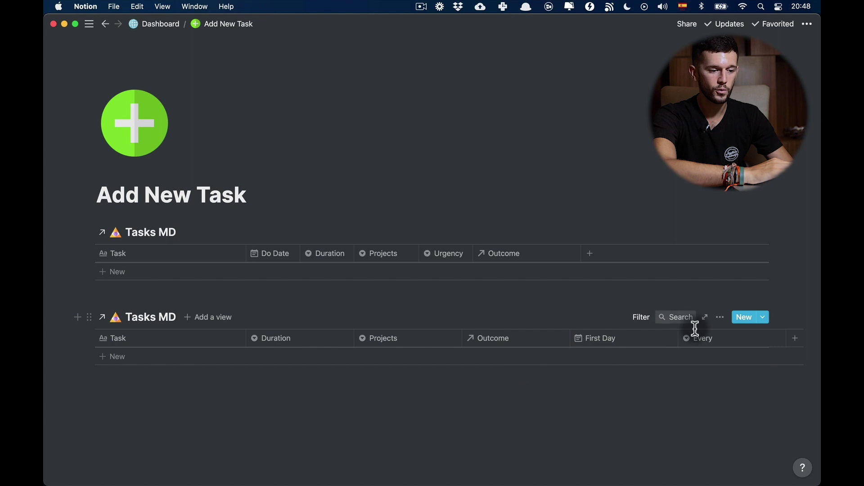
{"action": "left_click", "coordinate": [644, 318]}
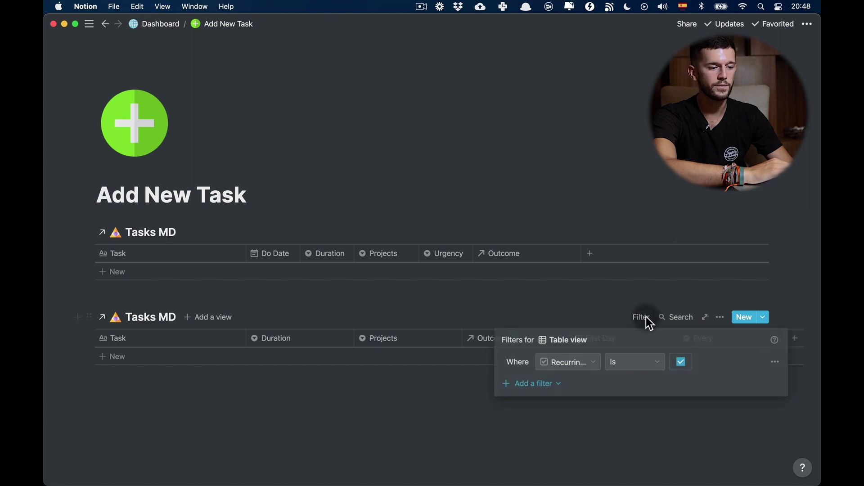
{"action": "left_click", "coordinate": [554, 383]}
{"action": "left_click", "coordinate": [535, 402]}
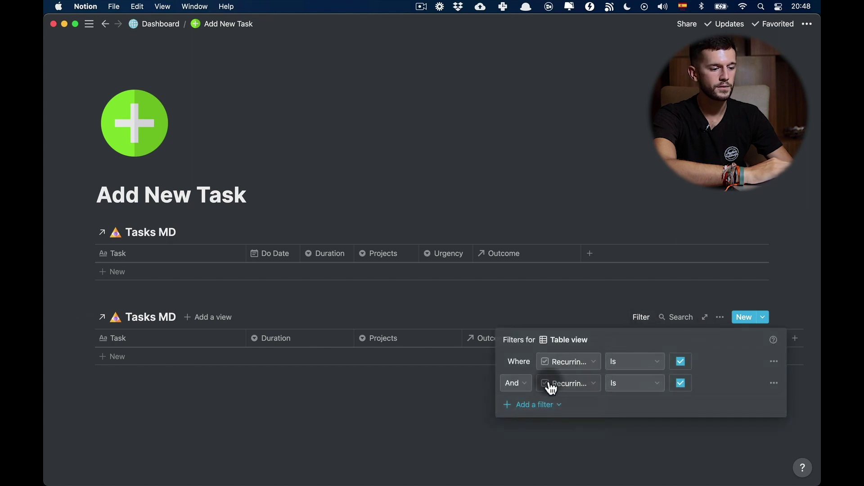
{"action": "left_click", "coordinate": [560, 383]}
{"action": "type", "text": "ev"}
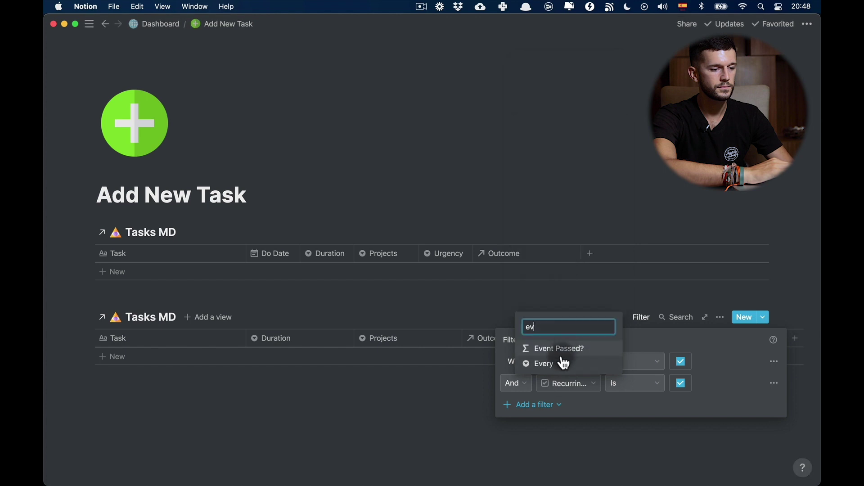
{"action": "left_click", "coordinate": [552, 362]}
{"action": "left_click", "coordinate": [689, 383]}
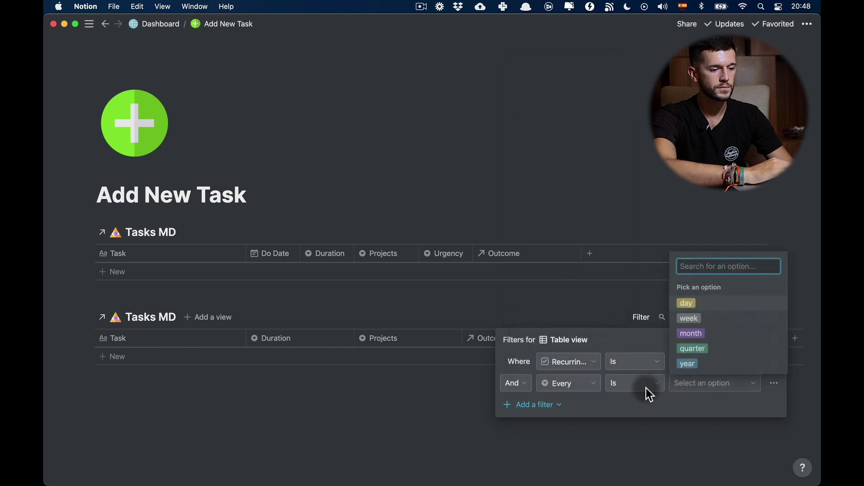
{"action": "left_click", "coordinate": [627, 384]}
{"action": "left_click", "coordinate": [628, 384]}
{"action": "left_click", "coordinate": [606, 432]}
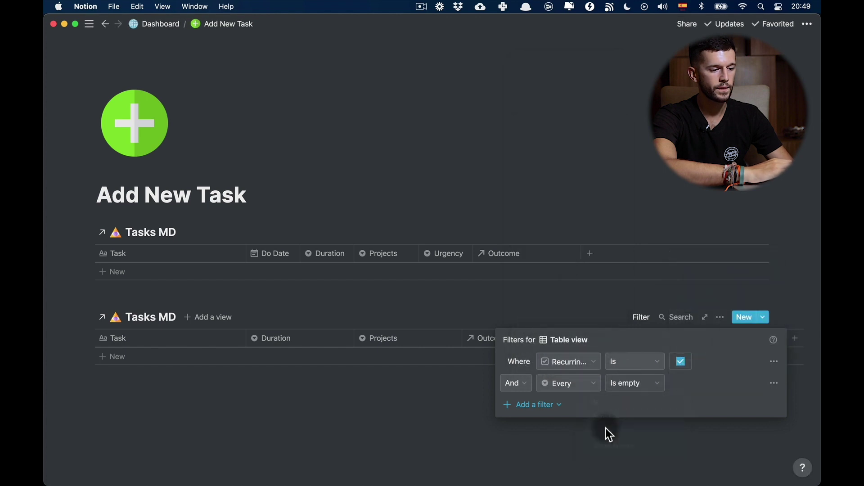
{"action": "left_click", "coordinate": [645, 318]}
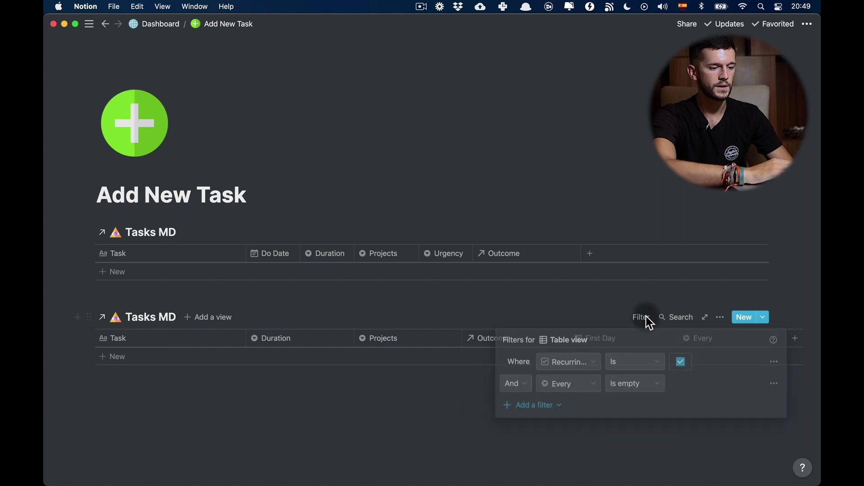
Add a third filter rule keeping only tasks whose Status is Not Started.
{"action": "left_click", "coordinate": [534, 406]}
{"action": "left_click", "coordinate": [539, 425]}
{"action": "left_click", "coordinate": [568, 407]}
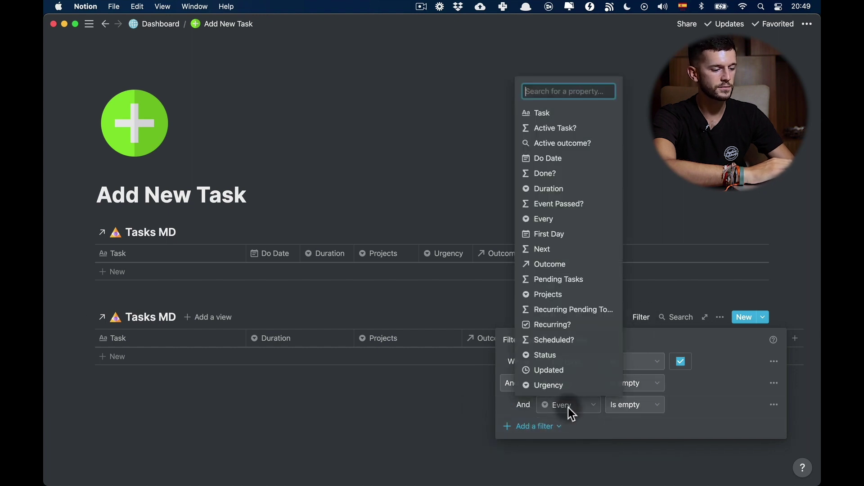
{"action": "type", "text": "st"}
{"action": "left_click", "coordinate": [556, 386]}
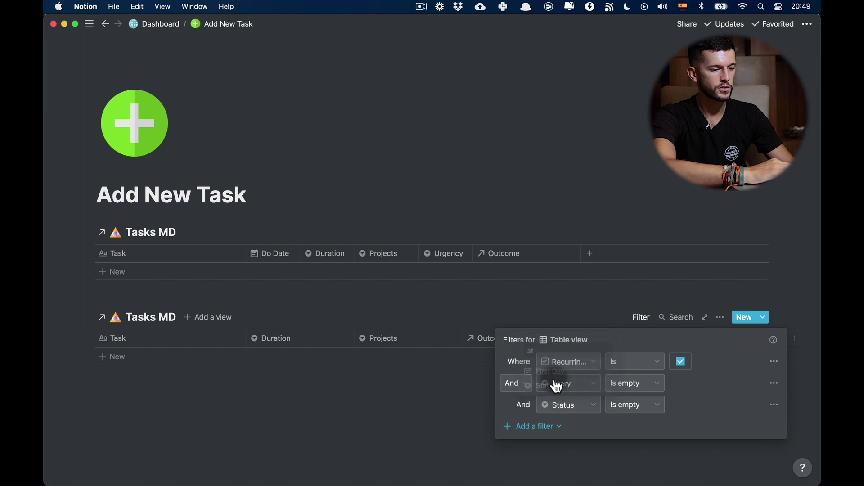
{"action": "left_click", "coordinate": [627, 404]}
{"action": "left_click", "coordinate": [606, 343]}
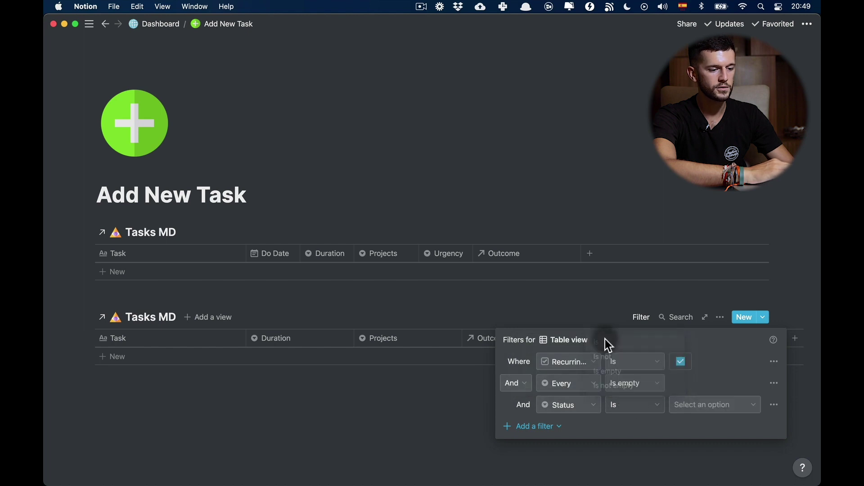
{"action": "left_click", "coordinate": [702, 406]}
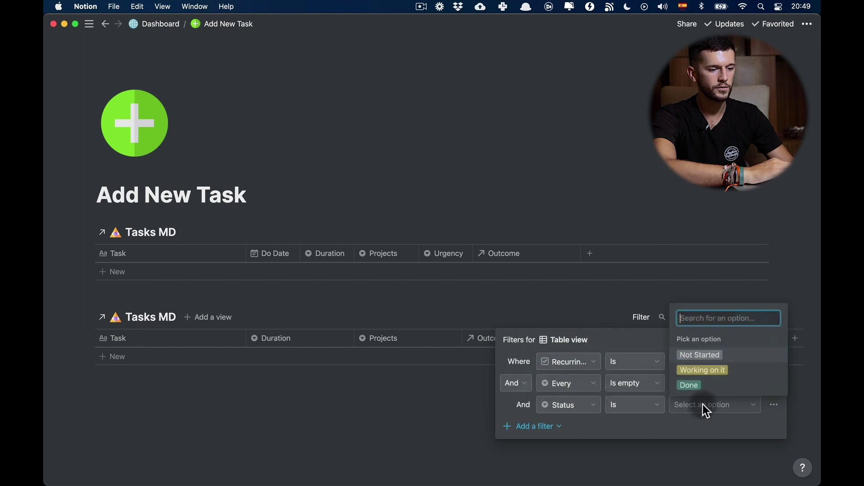
{"action": "left_click", "coordinate": [707, 357]}
{"action": "left_click", "coordinate": [343, 407]}
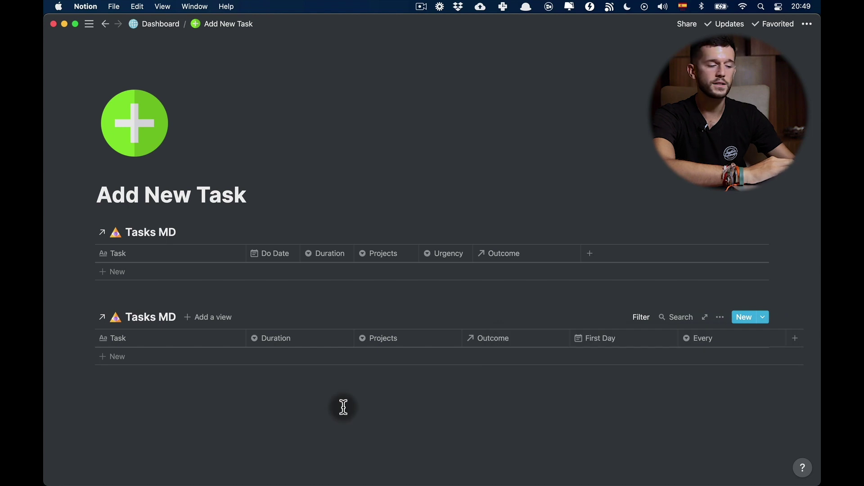
Add a Recurring task row tagged Facebook Ads, with First Day Nov 19, 2020 and an Every interval.
{"action": "left_click", "coordinate": [142, 359]}
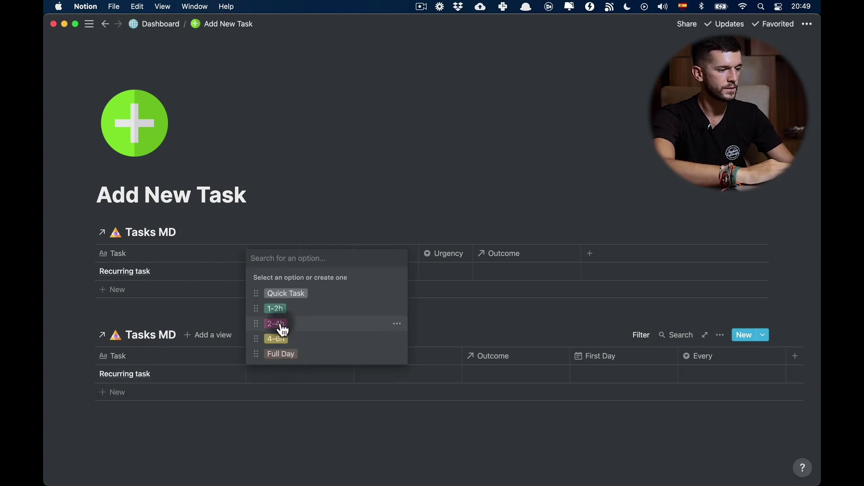
{"action": "left_click", "coordinate": [282, 328]}
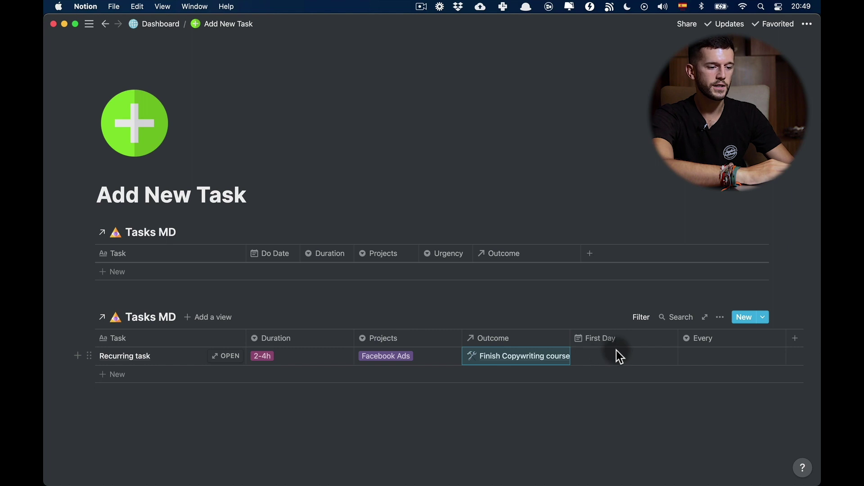
{"action": "left_click", "coordinate": [603, 355]}
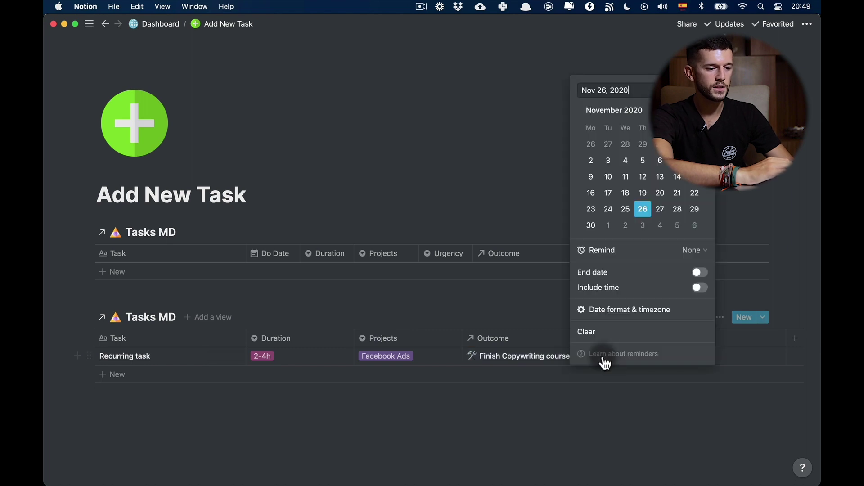
{"action": "left_click", "coordinate": [646, 198]}
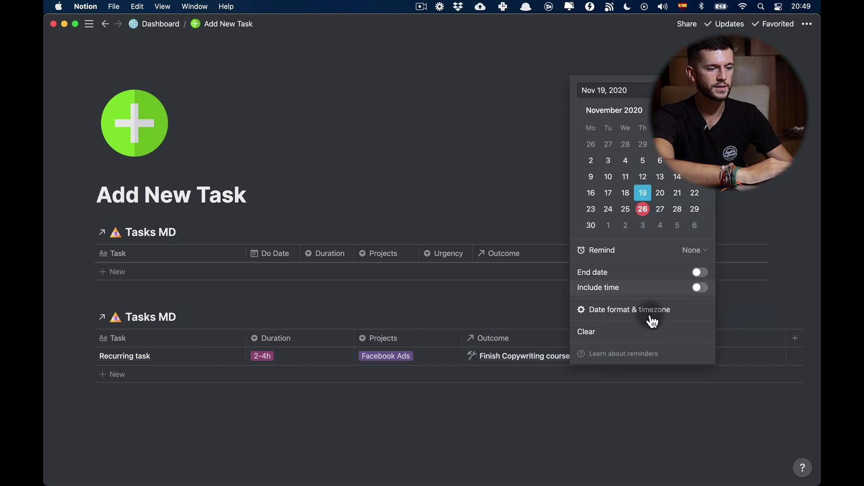
{"action": "left_click", "coordinate": [688, 400]}
{"action": "left_click", "coordinate": [719, 355]}
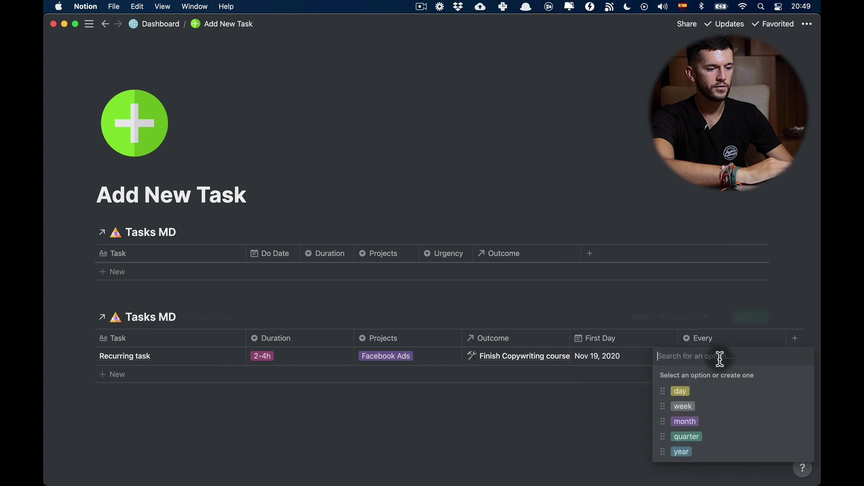
{"action": "left_click", "coordinate": [691, 408]}
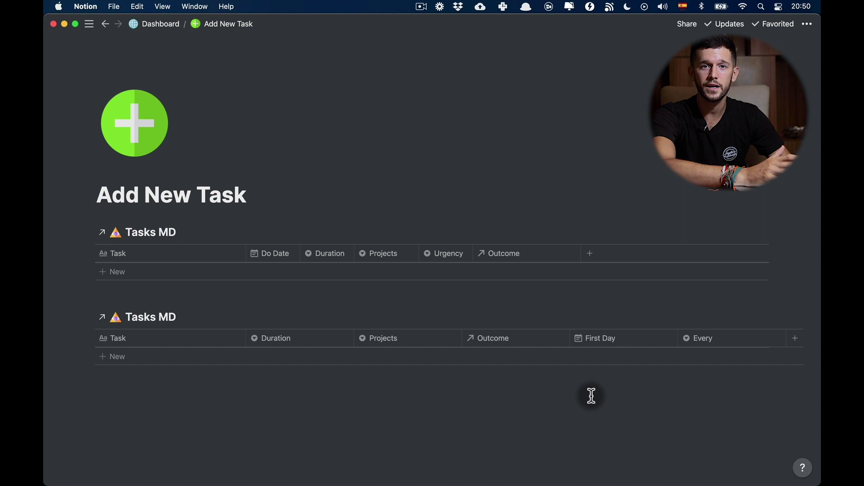
Open the Today page from the Dashboard and insert a linked Tasks MD view below the board.
{"action": "left_click", "coordinate": [160, 24]}
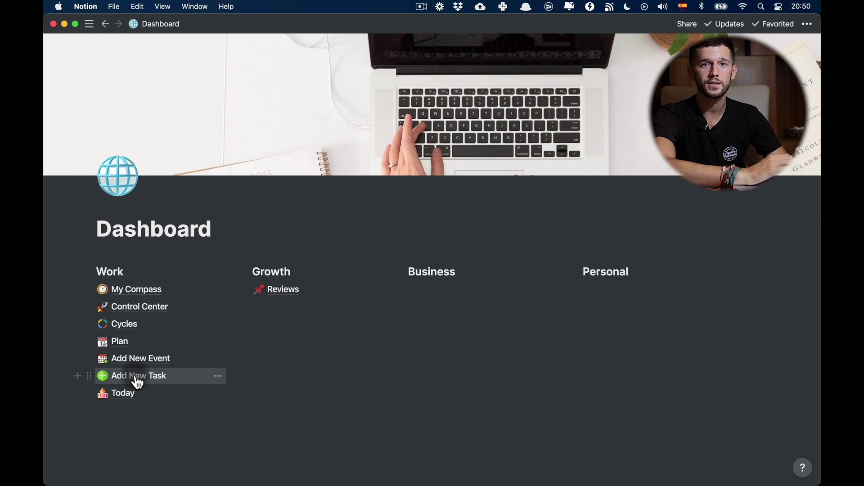
{"action": "left_click", "coordinate": [126, 390]}
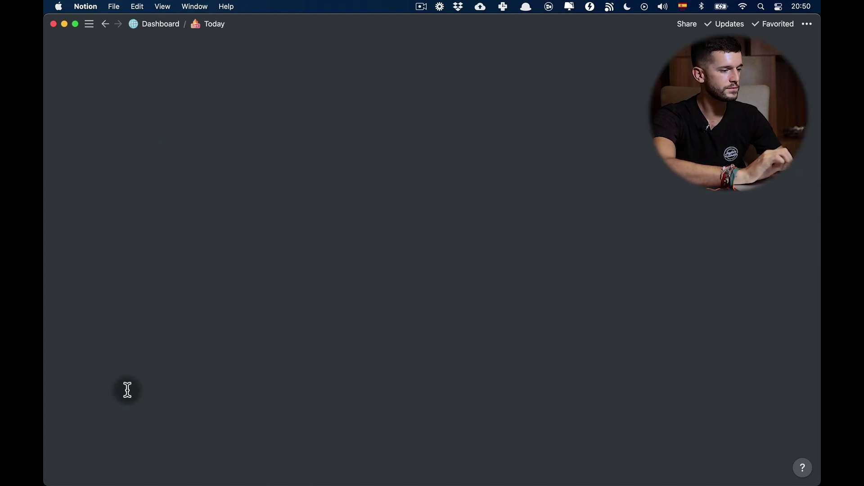
{"action": "left_click", "coordinate": [138, 320]}
{"action": "type", "text": "/linked"}
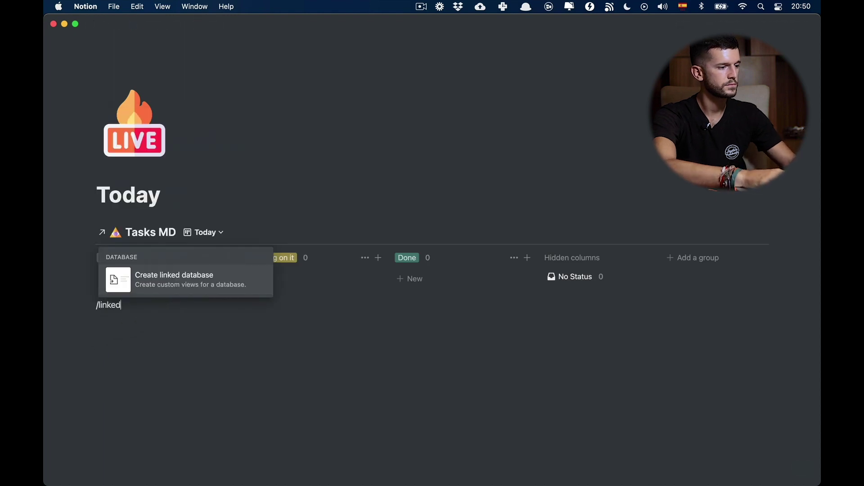
{"action": "key", "text": "Return"}
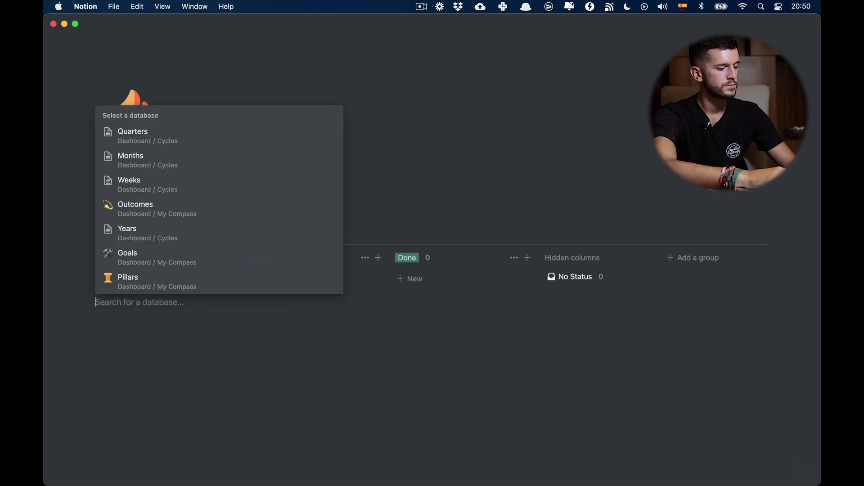
{"action": "type", "text": "tasks"}
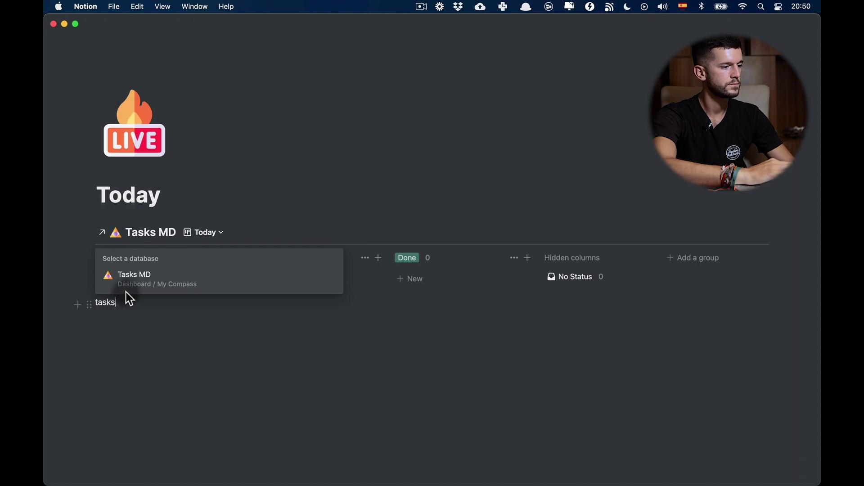
{"action": "left_click", "coordinate": [136, 288]}
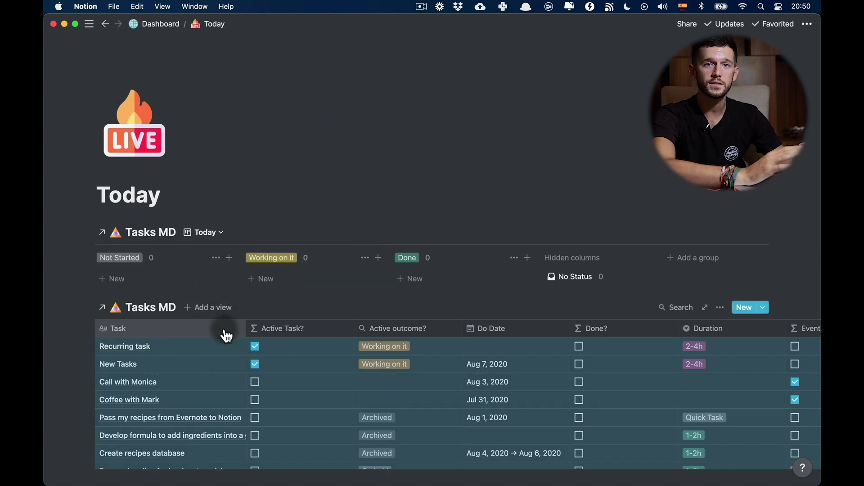
Add a new List view named 'List' to the linked Tasks MD database.
{"action": "left_click", "coordinate": [208, 307]}
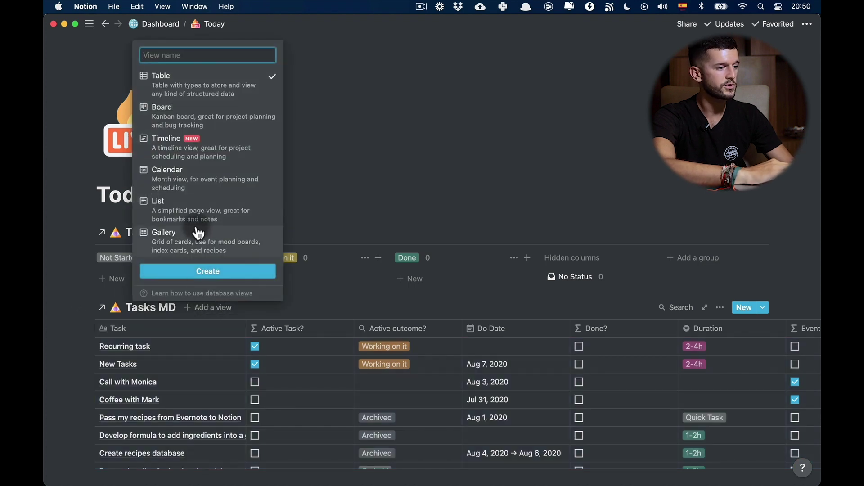
{"action": "left_click", "coordinate": [178, 211]}
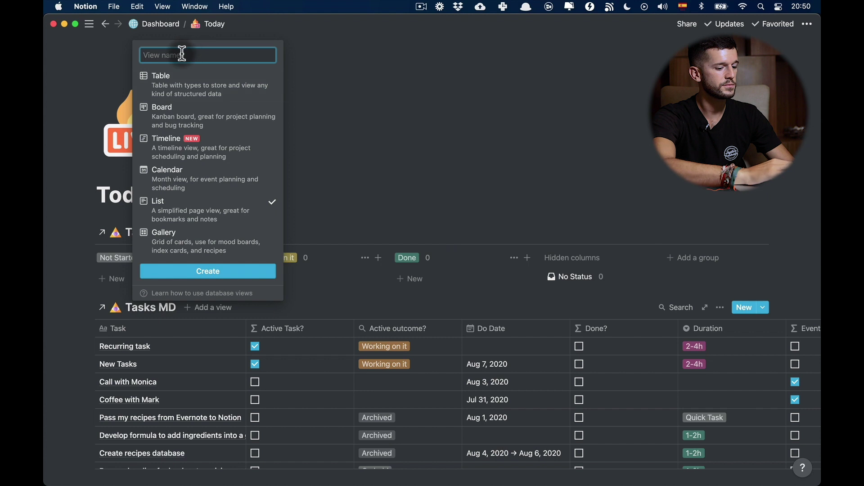
{"action": "type", "text": "List"}
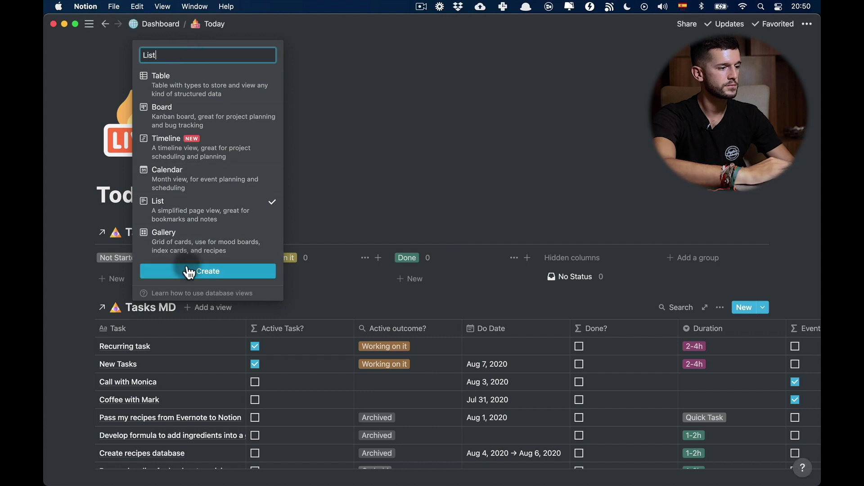
{"action": "left_click", "coordinate": [189, 272]}
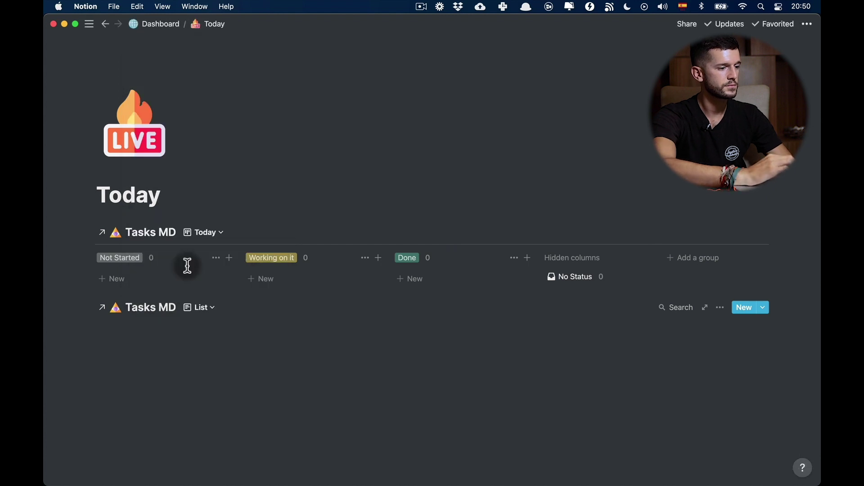
Filter the List view to show only tasks where Recurring Pending Today is checked.
{"action": "left_click", "coordinate": [719, 315]}
{"action": "left_click", "coordinate": [725, 331]}
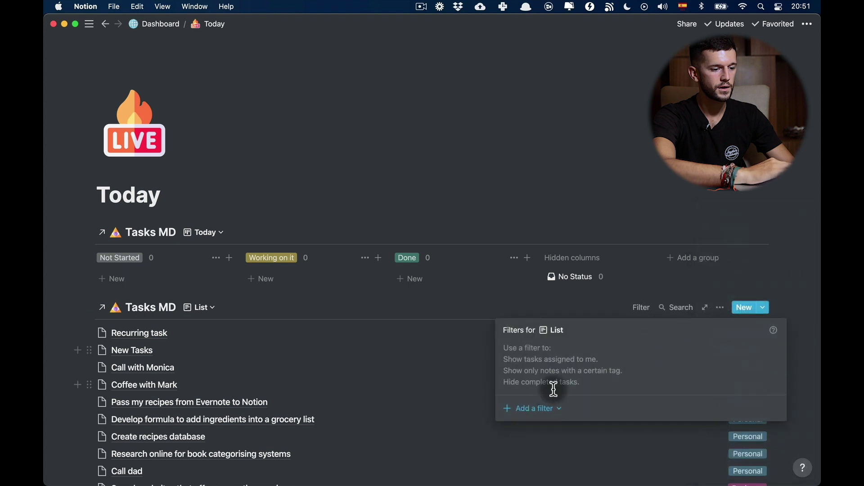
{"action": "left_click", "coordinate": [543, 413]}
{"action": "left_click", "coordinate": [529, 427]}
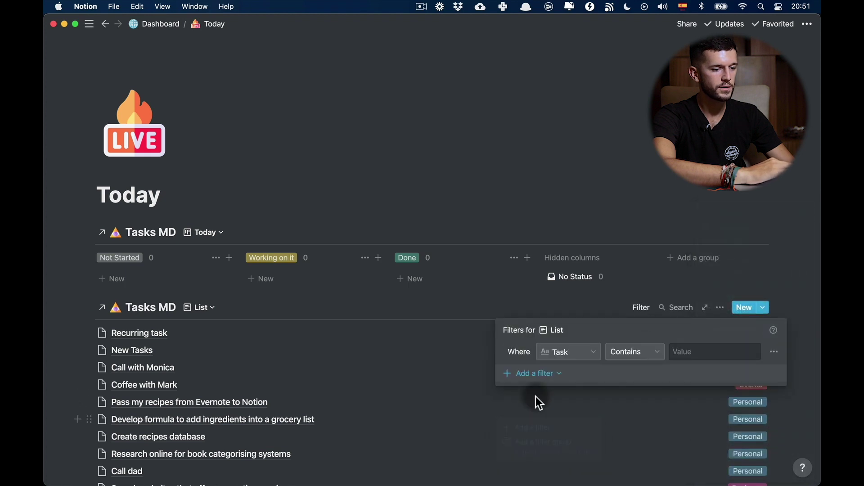
{"action": "left_click", "coordinate": [569, 353]}
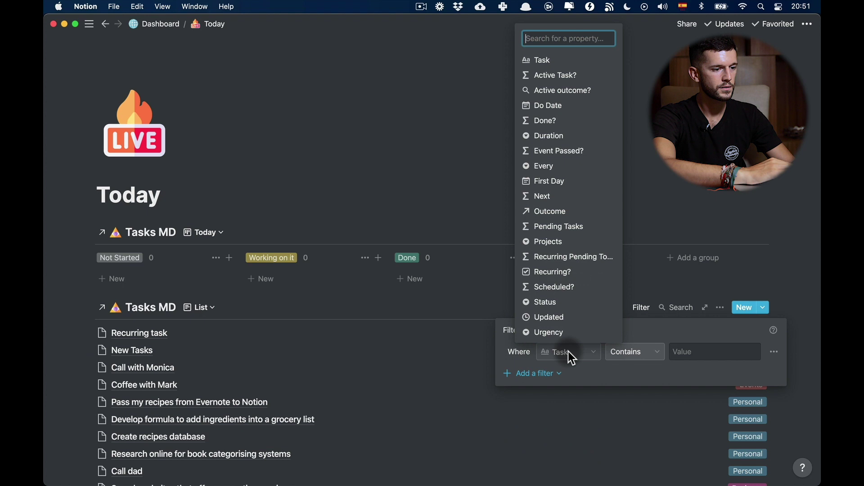
{"action": "left_click", "coordinate": [560, 259]}
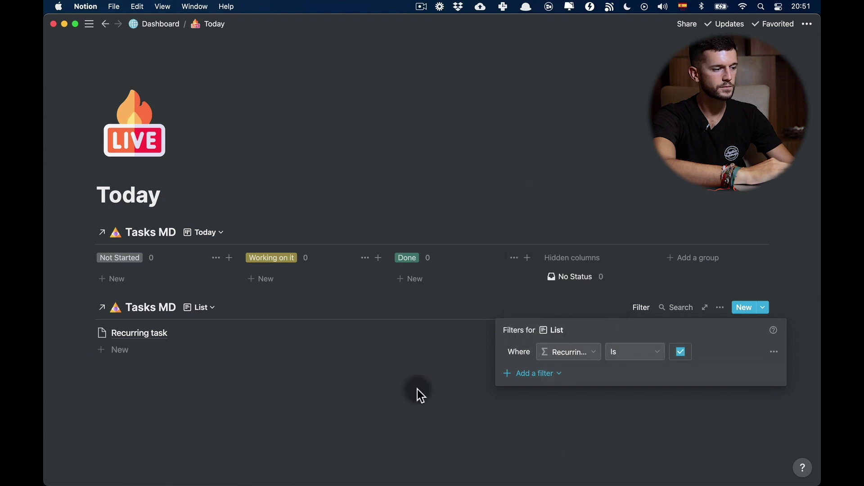
{"action": "left_click", "coordinate": [342, 397]}
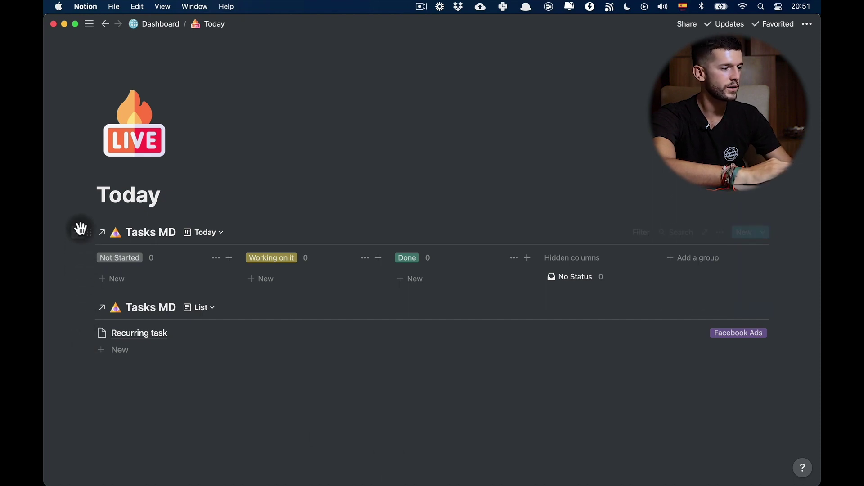
Add the H1 heading 'Recurrings for Today' above the list database.
{"action": "left_click", "coordinate": [81, 229]}
{"action": "left_click", "coordinate": [112, 305]}
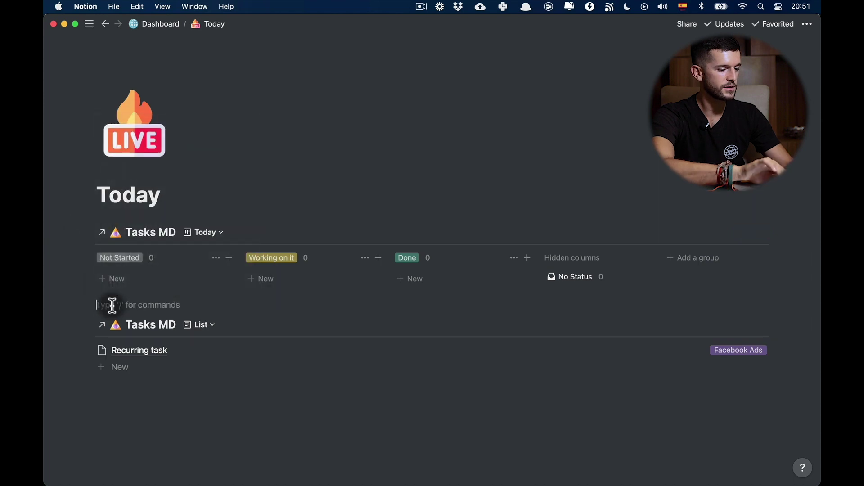
{"action": "type", "text": "# Recurrings for Today"}
Add the H1 heading 'Today Tasks' above the board database.
{"action": "left_click", "coordinate": [161, 195]}
{"action": "key", "text": "Return"}
{"action": "type", "text": "# Today Tasks"}
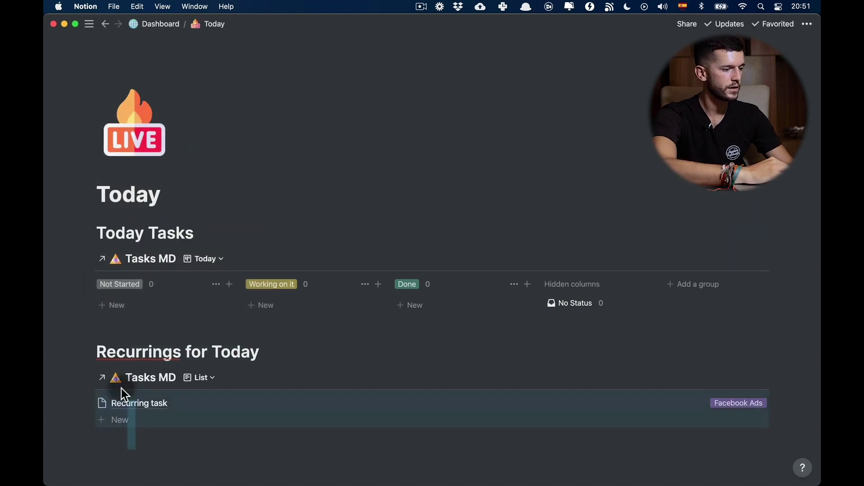